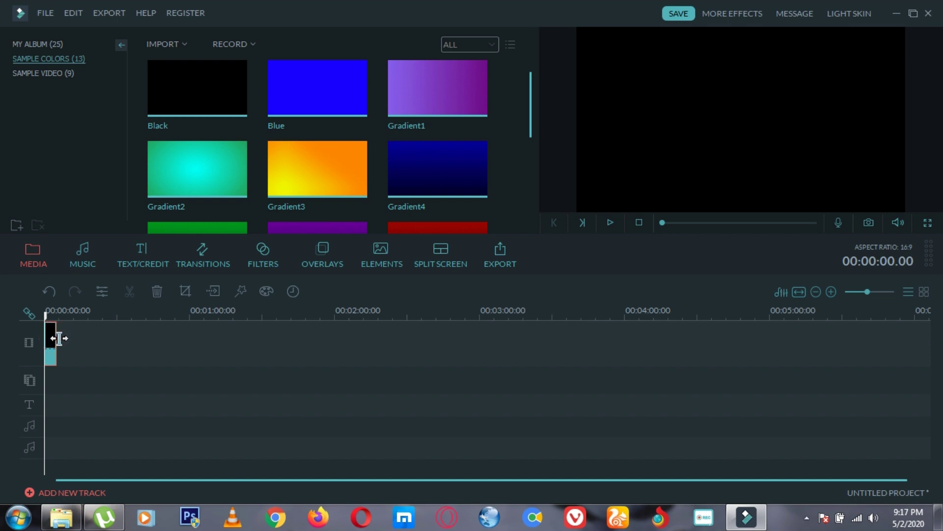
Step: Extend the Black clip on the video track to a duration of about 9 seconds
left_click_drag(57, 338, 67, 338)
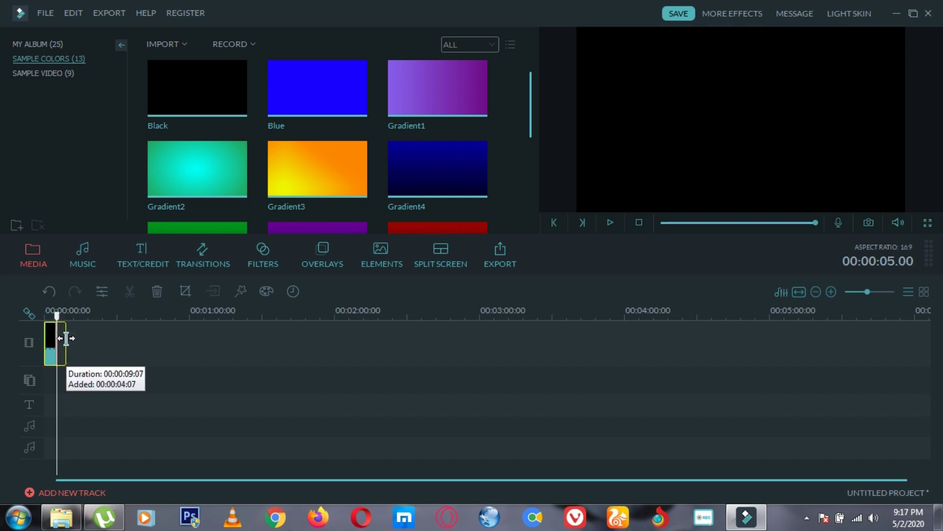
left_click_drag(66, 338, 66, 338)
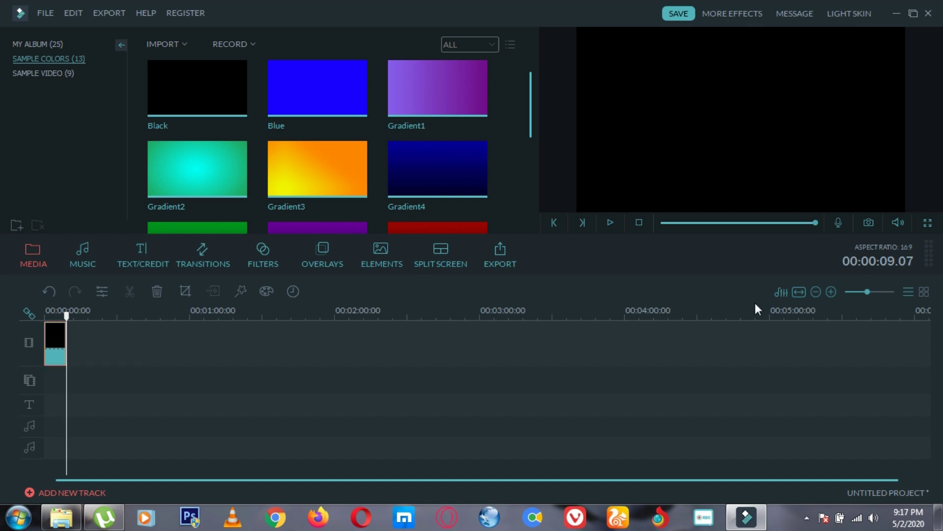
left_click(874, 292)
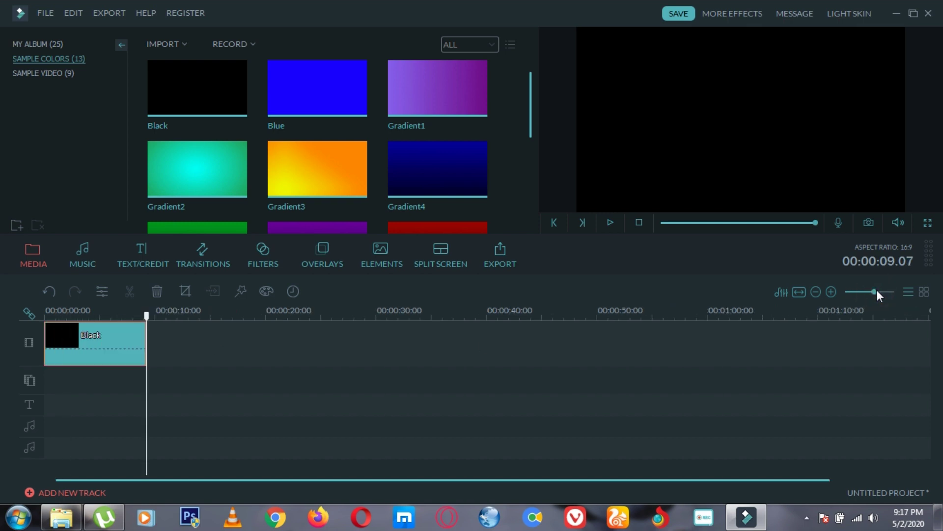
left_click(876, 292)
Step: Preview the Particle 9, Particle 10 and Particle 8 opener titles to compare their animations
left_click(143, 249)
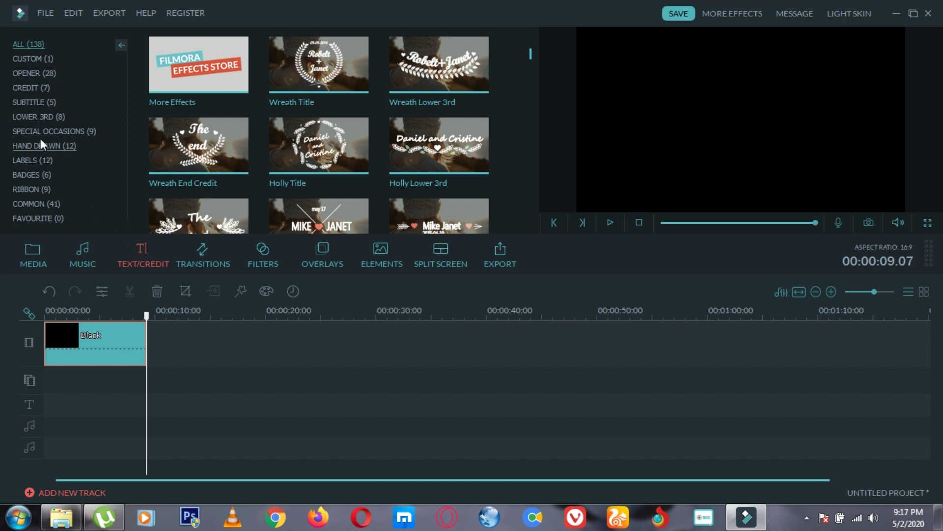
left_click(38, 74)
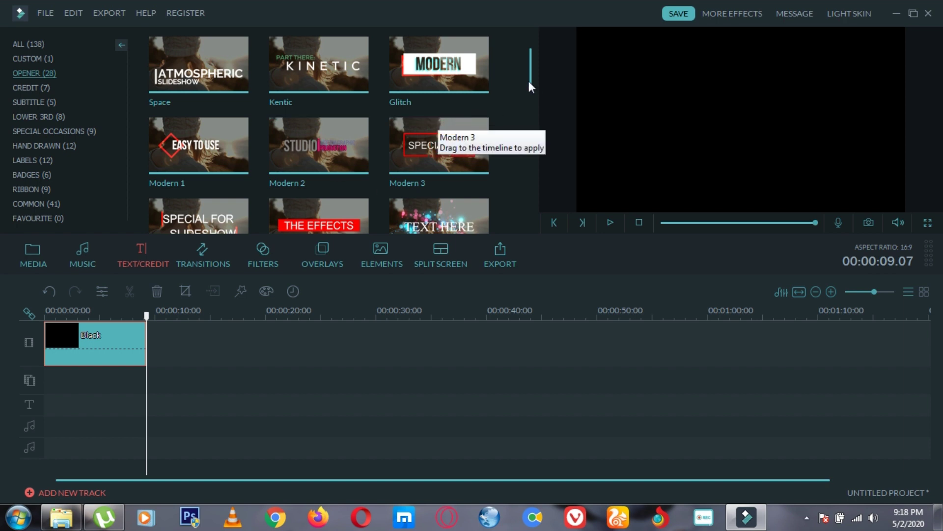
left_click_drag(531, 75, 542, 148)
mouse_move(323, 175)
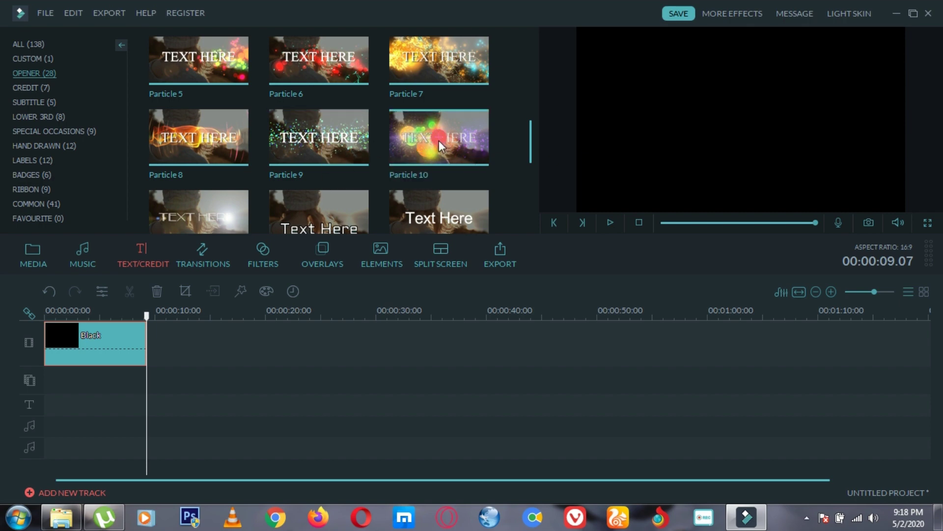
left_click(334, 147)
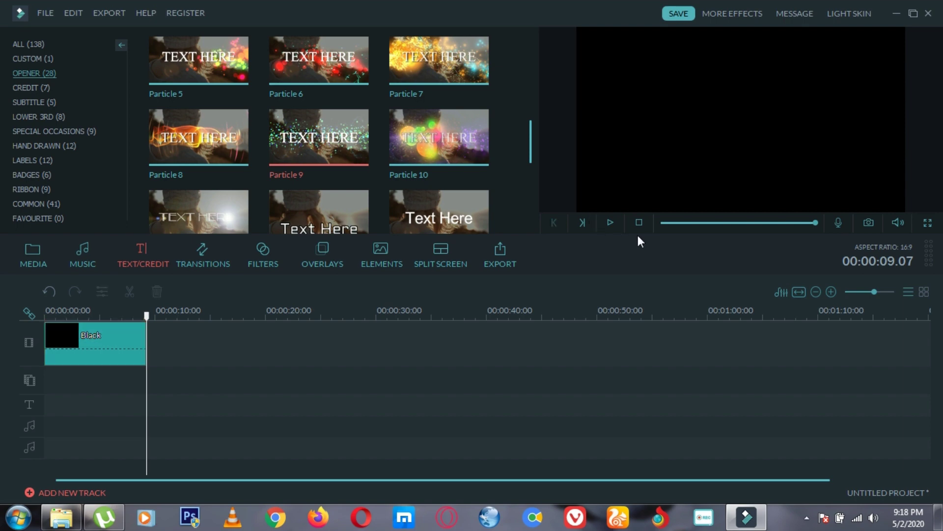
left_click(610, 224)
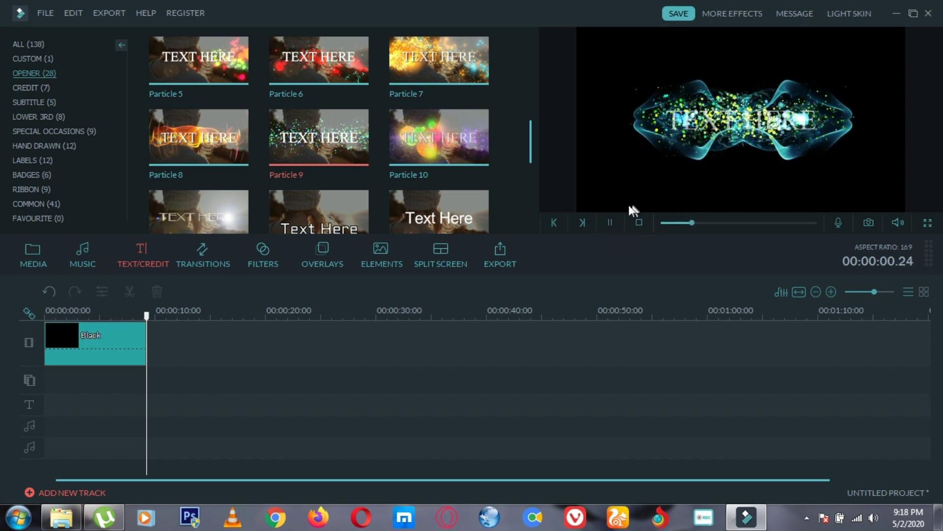
left_click(473, 142)
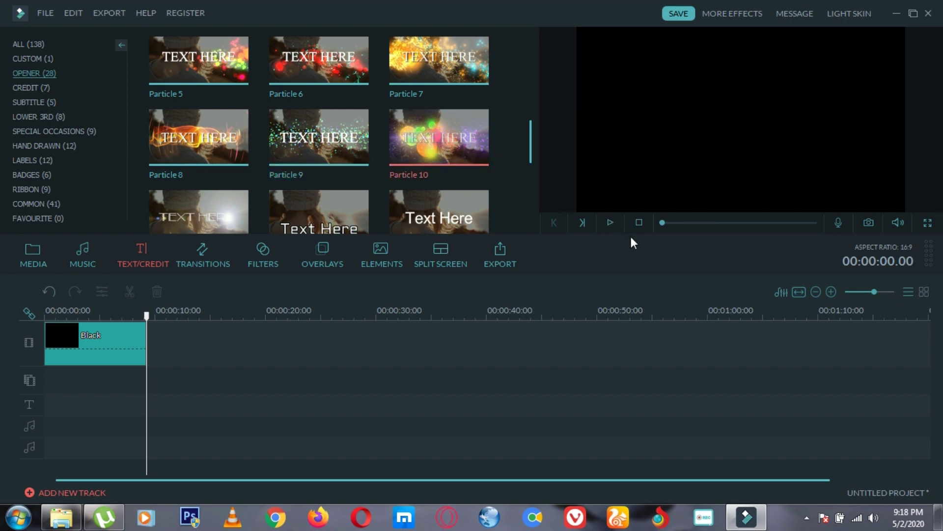
left_click(609, 223)
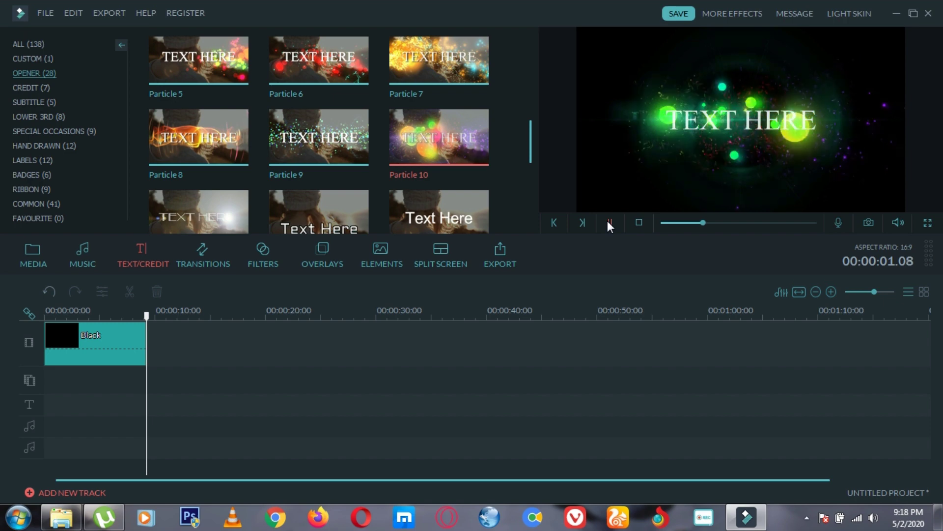
left_click(219, 136)
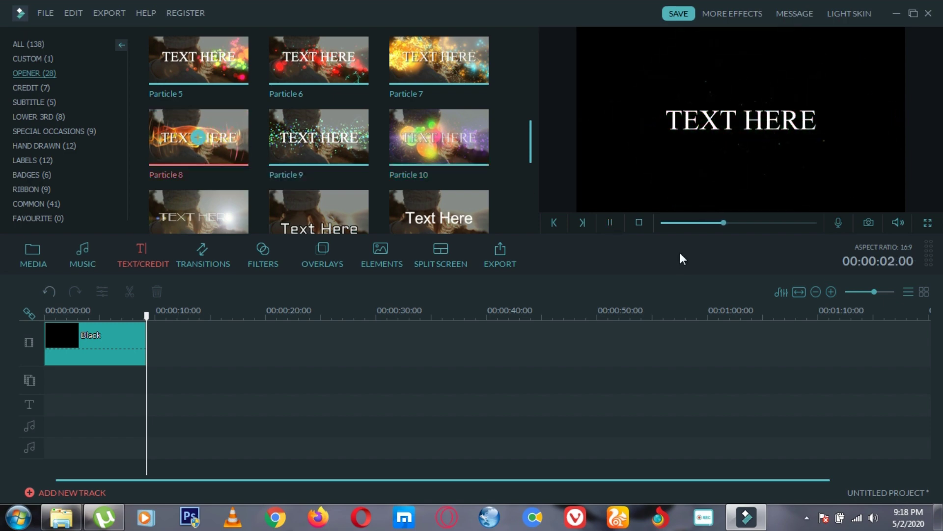
left_click(610, 223)
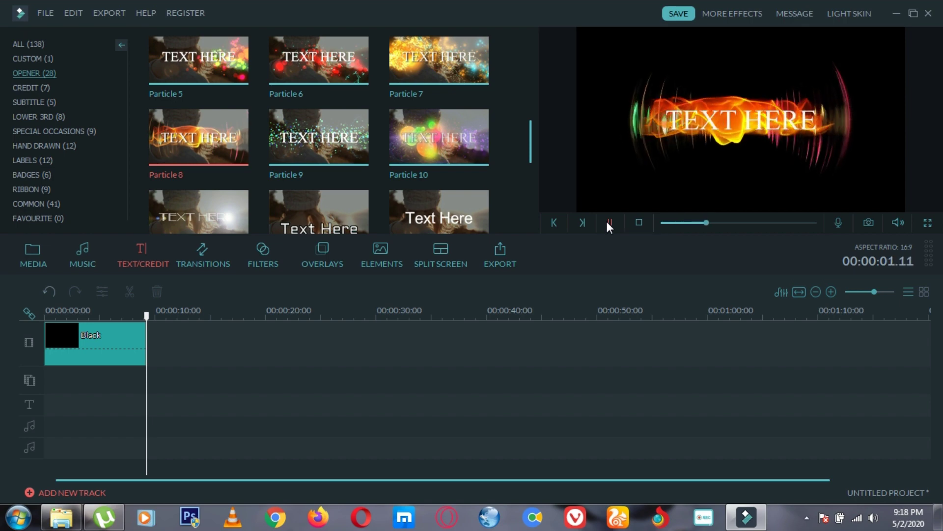
left_click(610, 223)
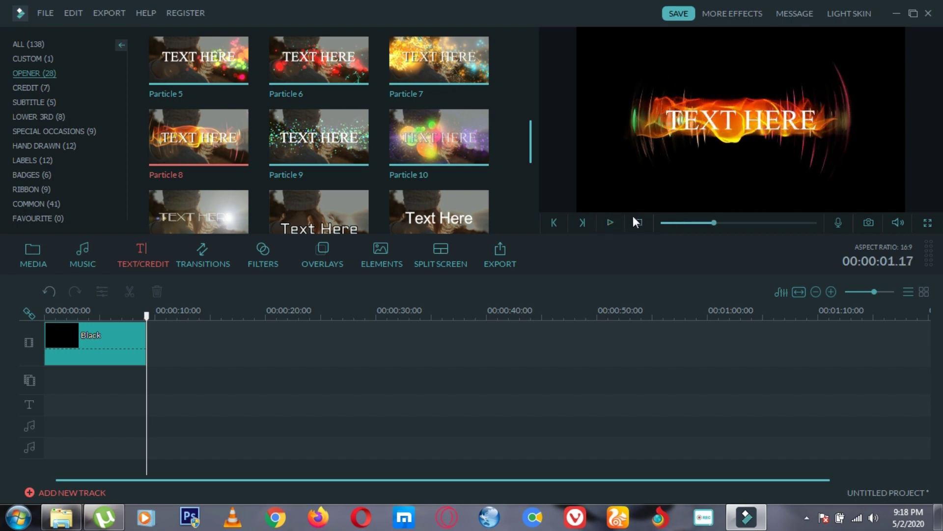
Step: Place the Particle 10 opener title on the text track at the start of the timeline
left_click(464, 146)
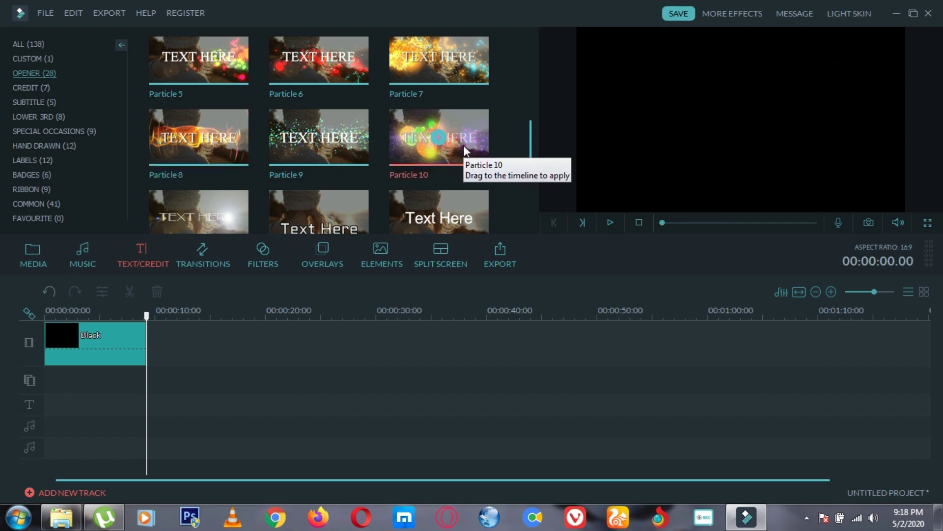
left_click(437, 136)
left_click(167, 407)
left_click_drag(122, 385, 63, 384)
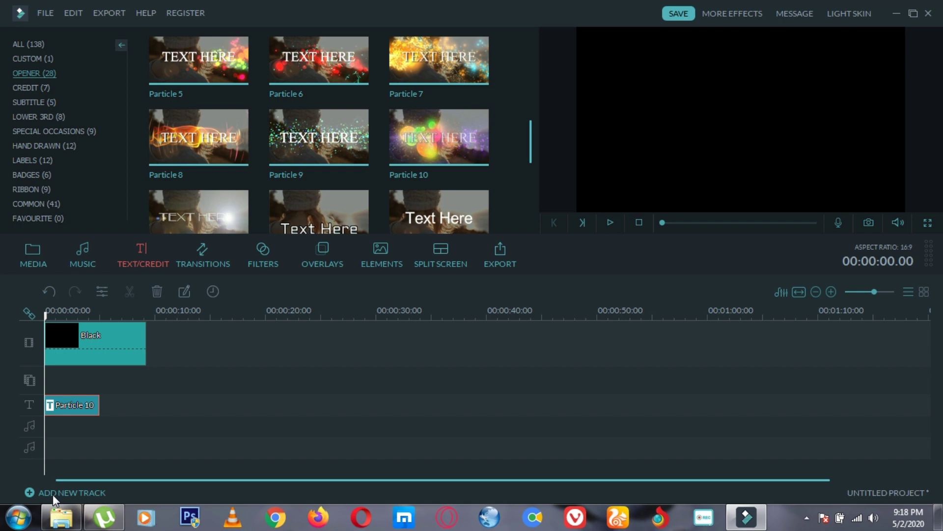
Step: Set the number of text tracks to 3 and place the Particle 8 opener at the start of the second text track
left_click(52, 493)
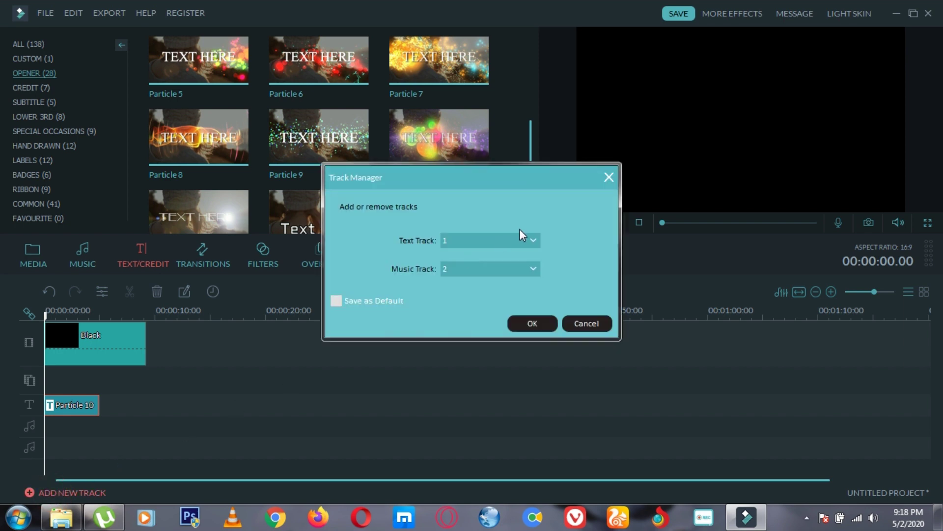
left_click(533, 240)
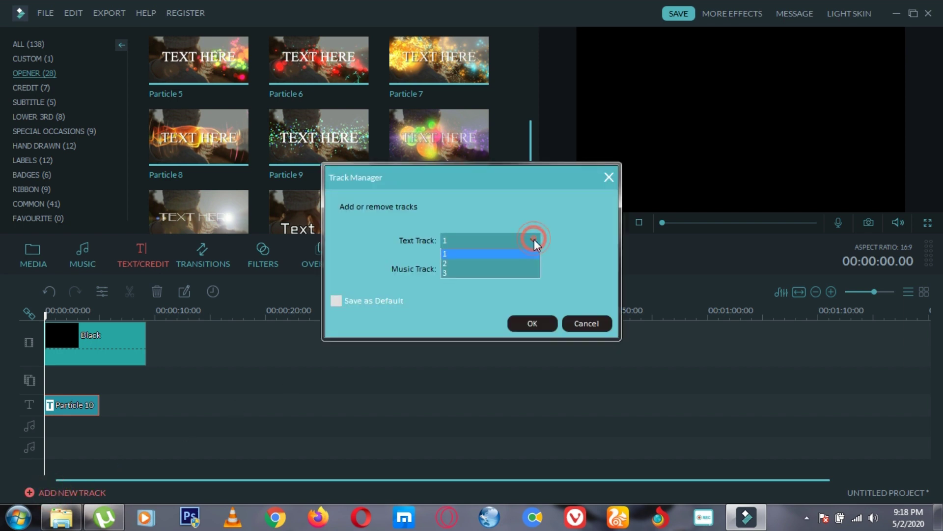
left_click(450, 272)
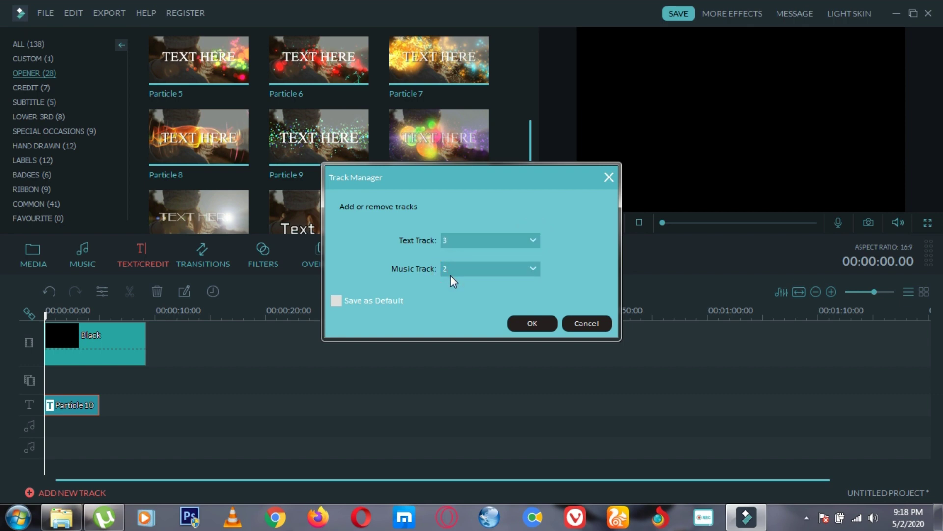
left_click(535, 322)
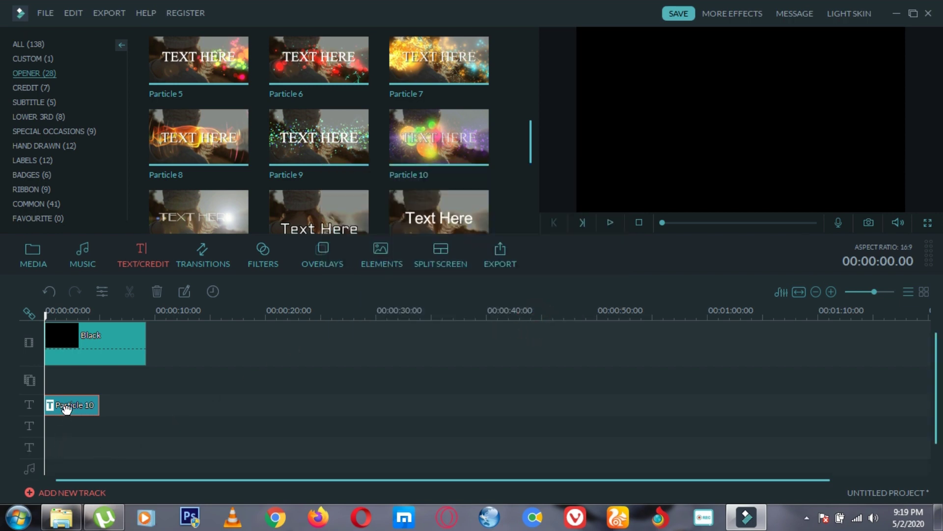
mouse_move(209, 144)
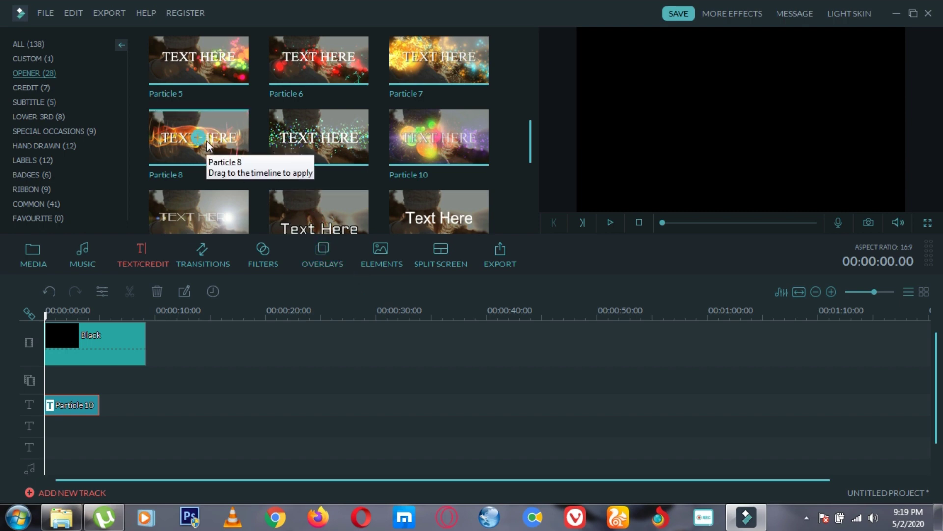
left_click_drag(217, 141, 43, 424)
Step: Replace the placeholder text of the Particle 10 title with "Friend's Gift Corner"
left_click(82, 406)
double_click(84, 407)
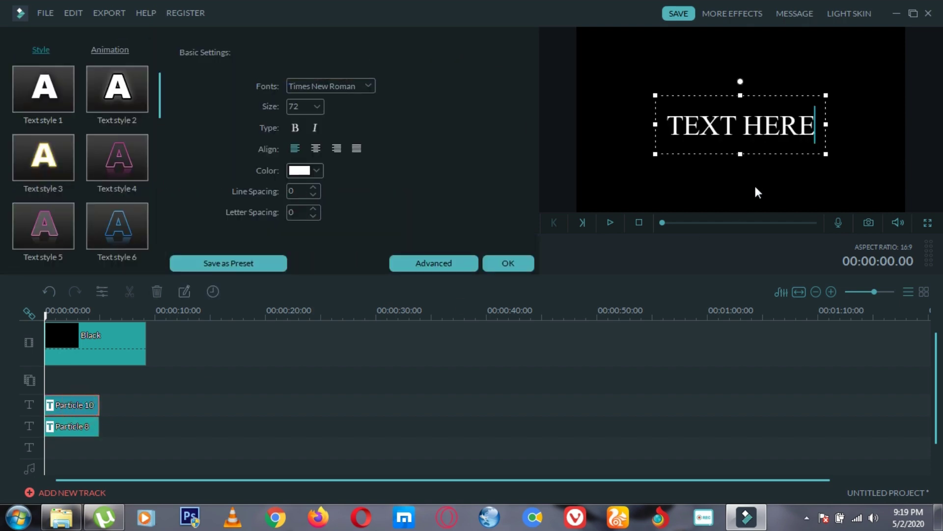
key("BackSpace")
key("BackSpace")
key("BackSpace")
key("BackSpace")
key("BackSpace")
key("BackSpace")
key("BackSpace")
key("BackSpace")
key("BackSpace")
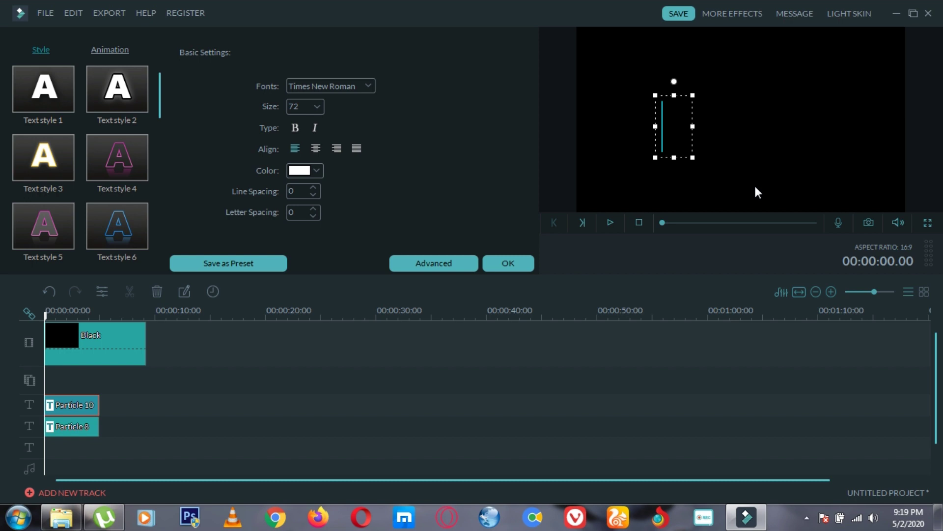
type("FRIE")
key("BackSpace")
key("BackSpace")
key("BackSpace")
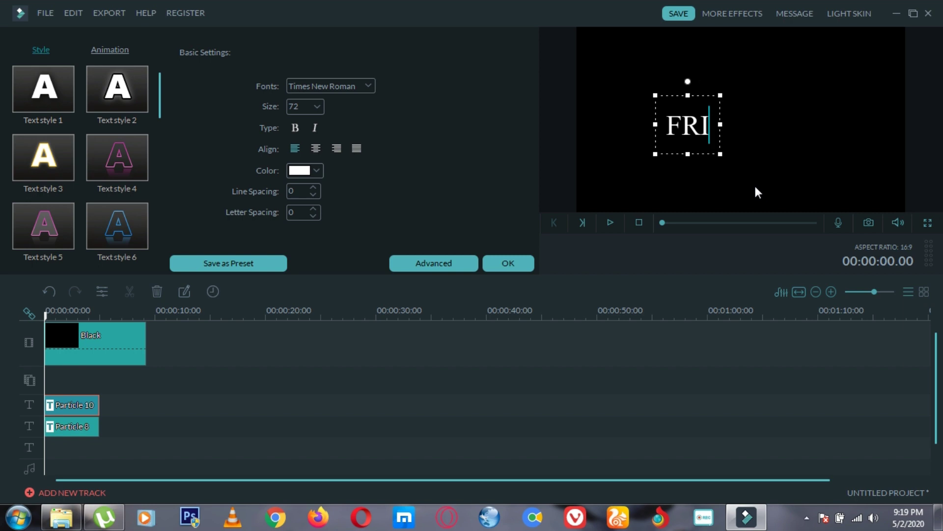
type("rien")
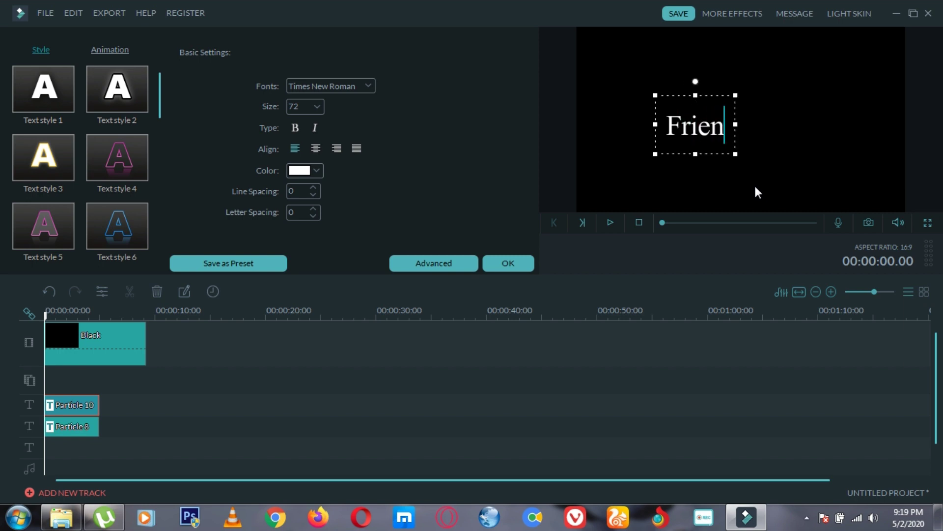
type("d;")
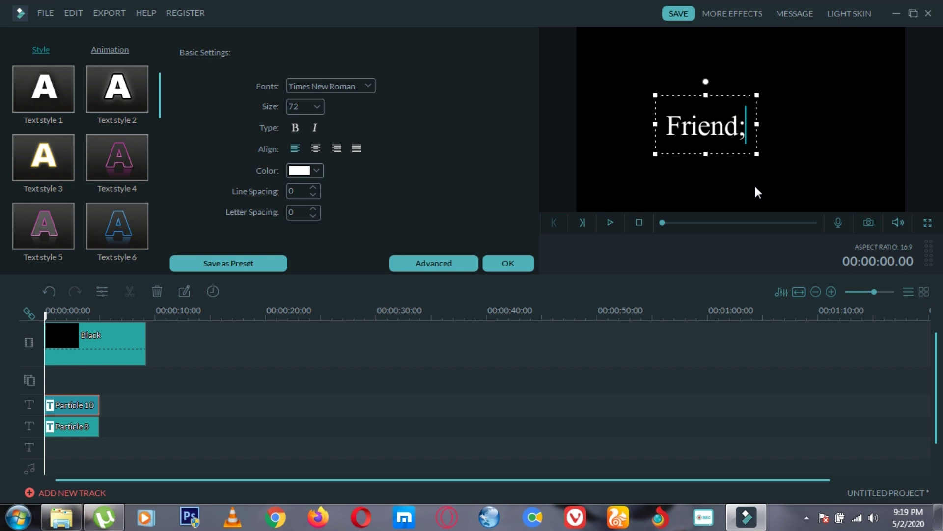
key("BackSpace")
type("'")
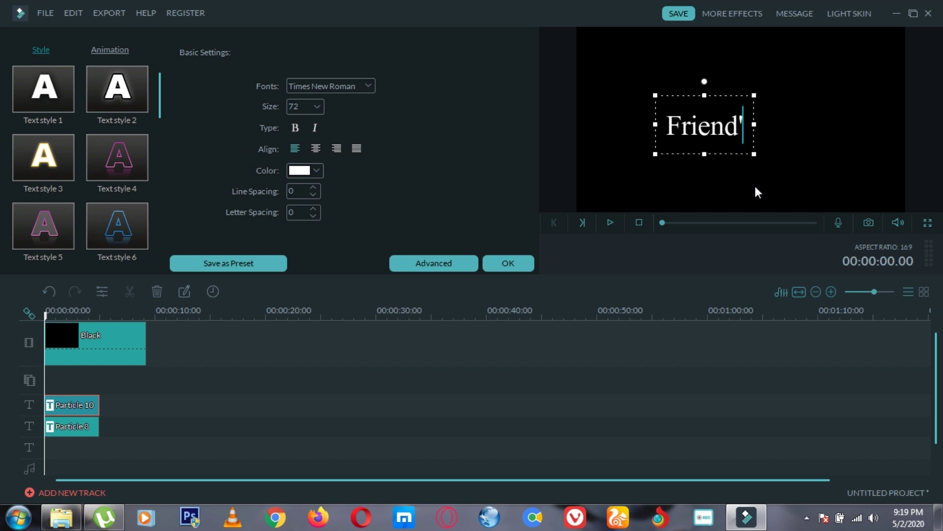
type("s ")
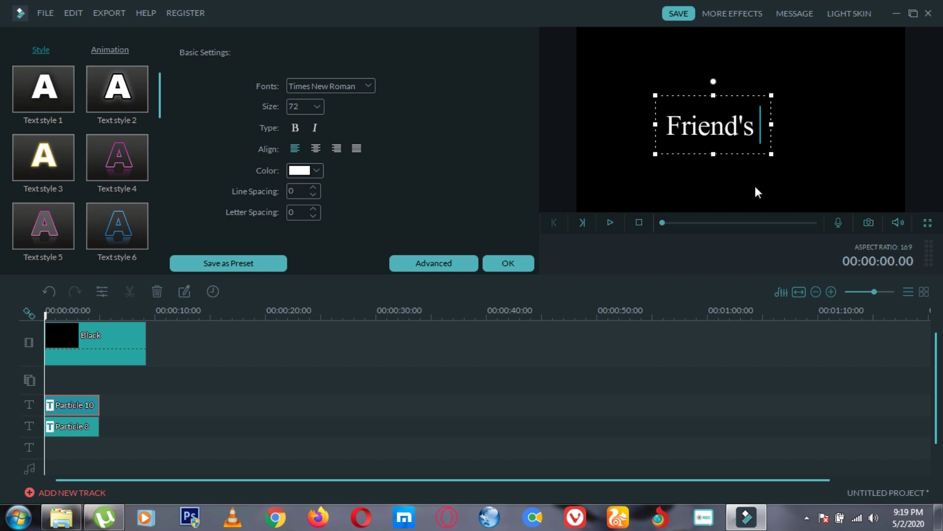
type("Gift")
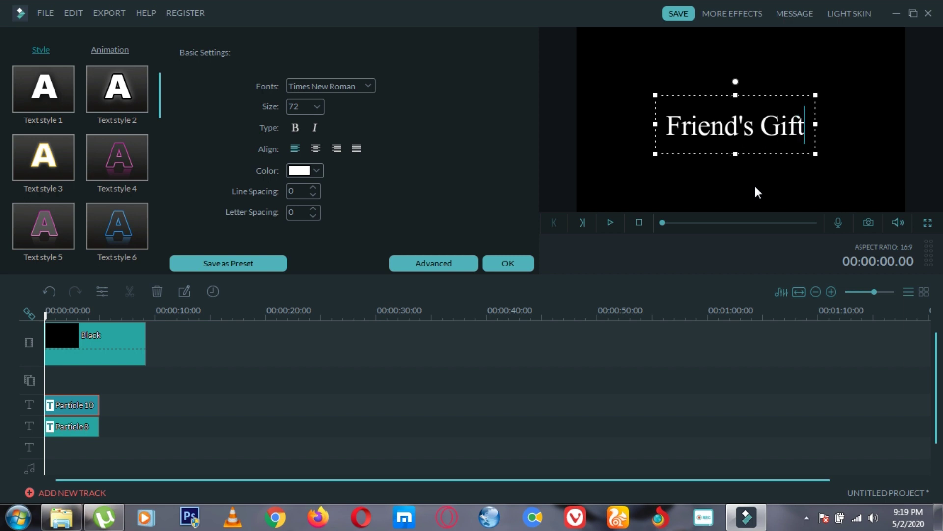
type(" Corn")
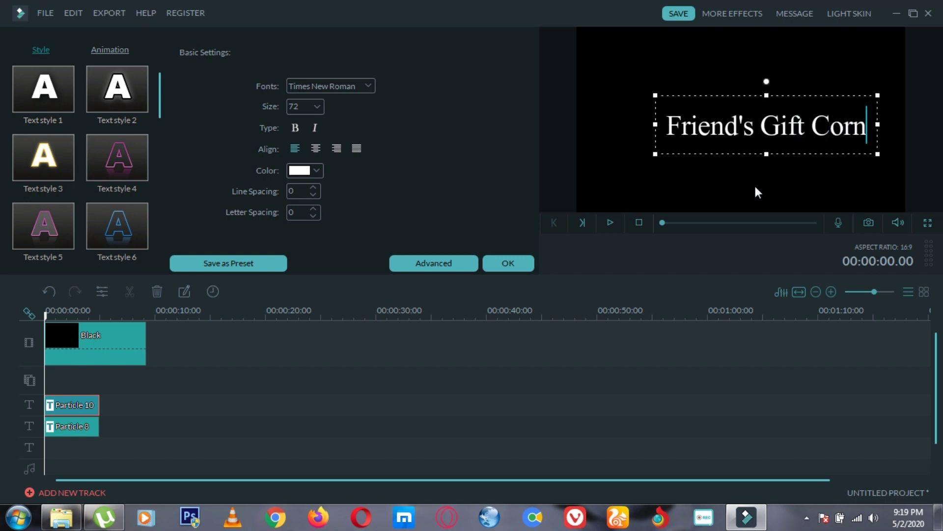
type("er")
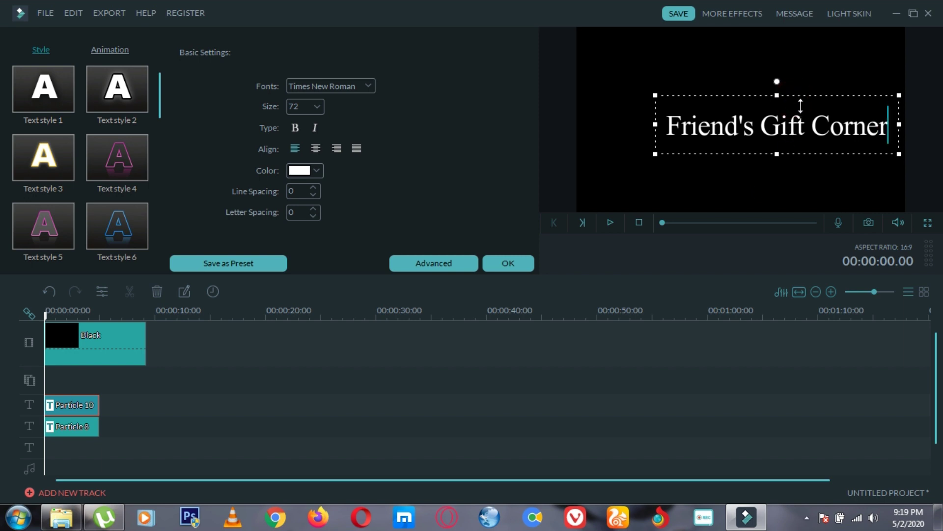
Step: Centre the Particle 10 title text in the frame and enlarge its text box slightly
left_click_drag(795, 95, 759, 90)
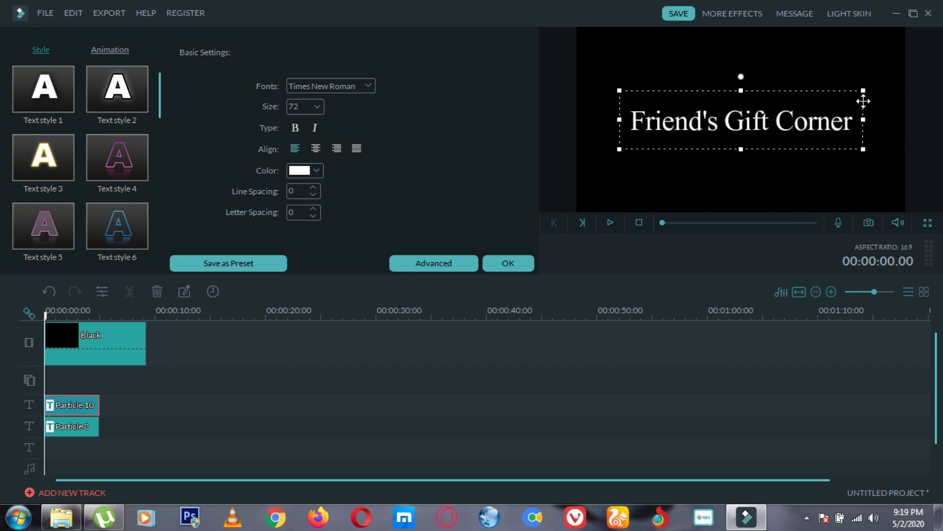
left_click_drag(864, 89, 883, 86)
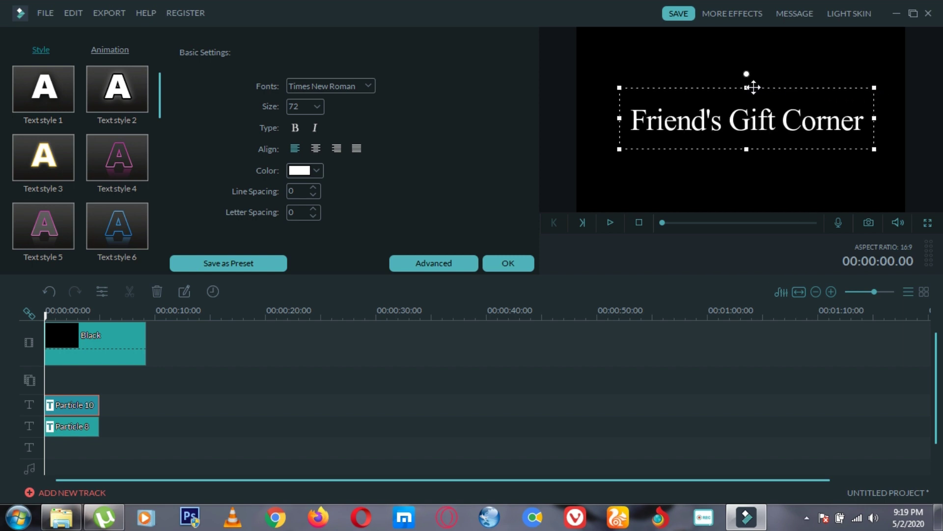
mouse_move(754, 88)
left_mouse_down()
mouse_move(751, 78)
mouse_move(752, 94)
mouse_move(745, 87)
left_mouse_up()
Step: Replace the placeholder text of the Particle 8 title with "Friend's Gift Corner"
left_click(91, 428)
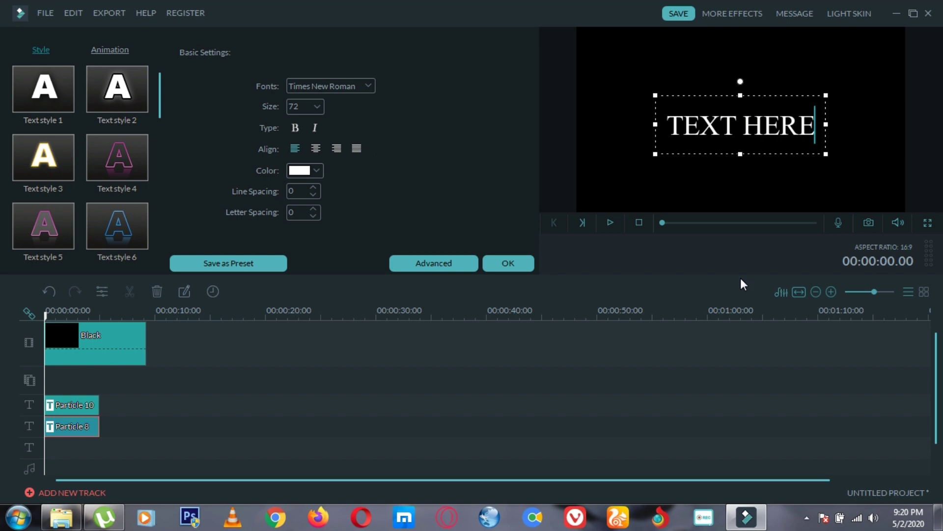
key("BackSpace")
key("BackSpace")
key("BackSpace")
key("BackSpace")
key("BackSpace")
key("BackSpace")
key("BackSpace")
key("BackSpace")
key("BackSpace")
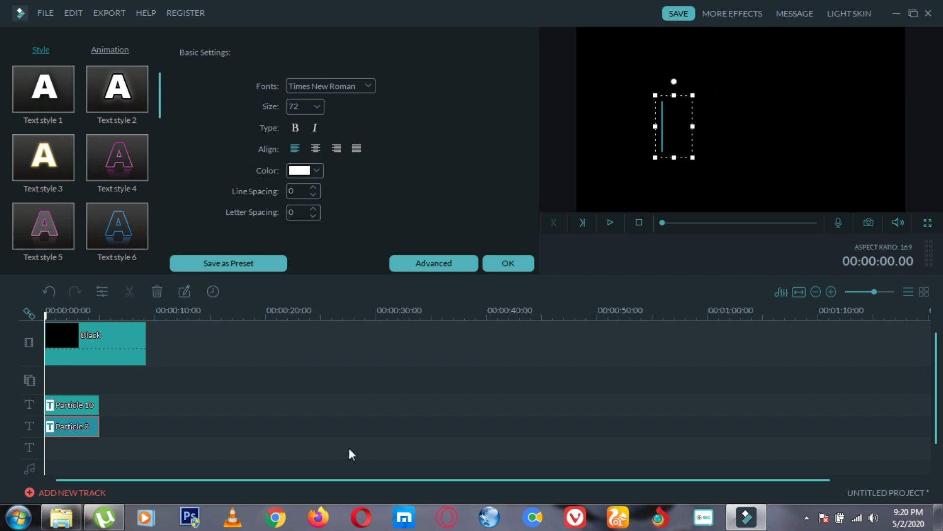
type("Friend's Gift Corner")
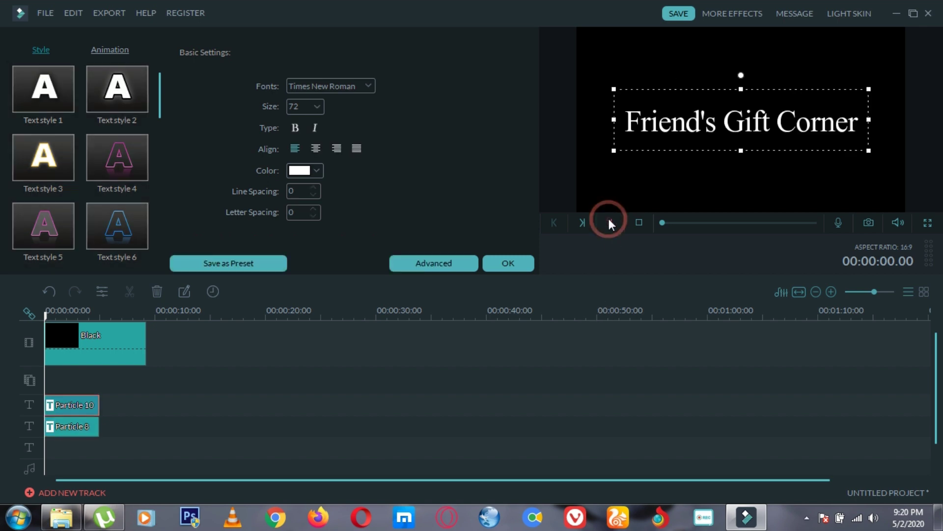
Step: Preview the layered Particle 10 and Particle 8 titles and confirm the text edits
left_click(609, 221)
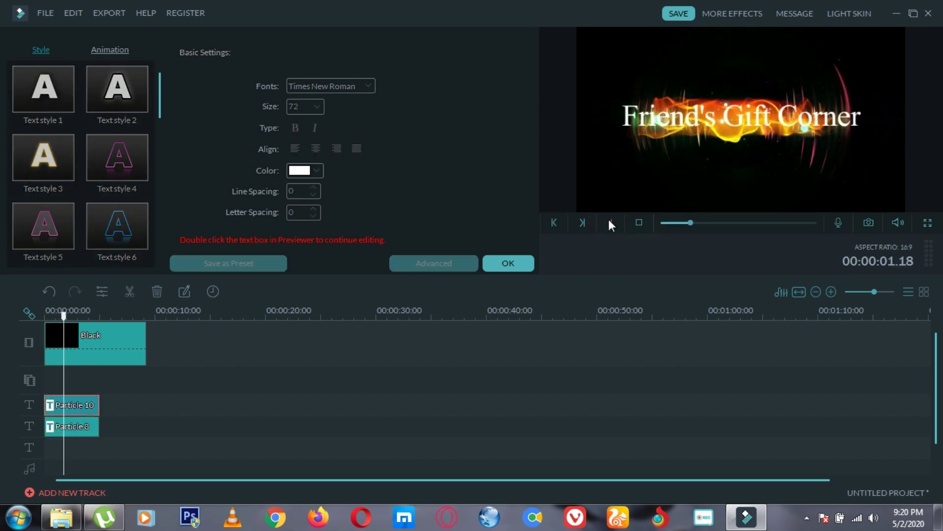
left_click(612, 220)
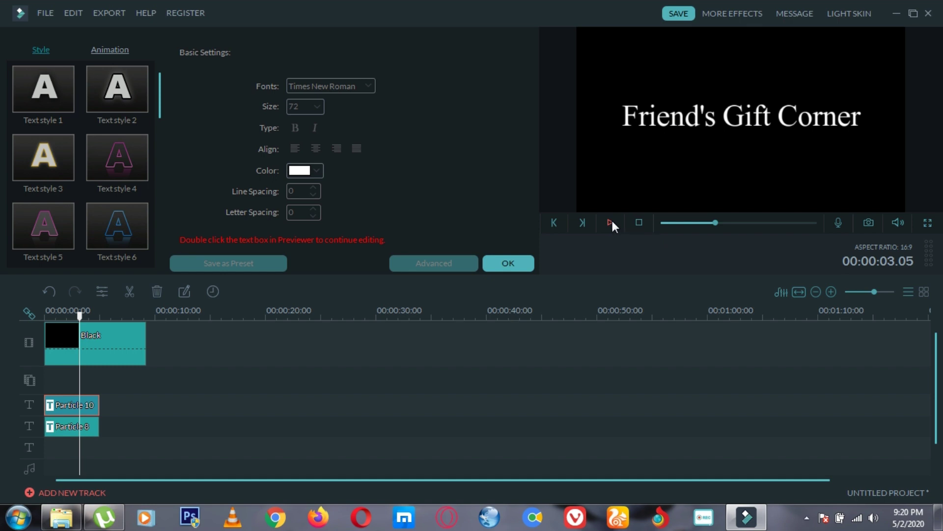
left_click(516, 263)
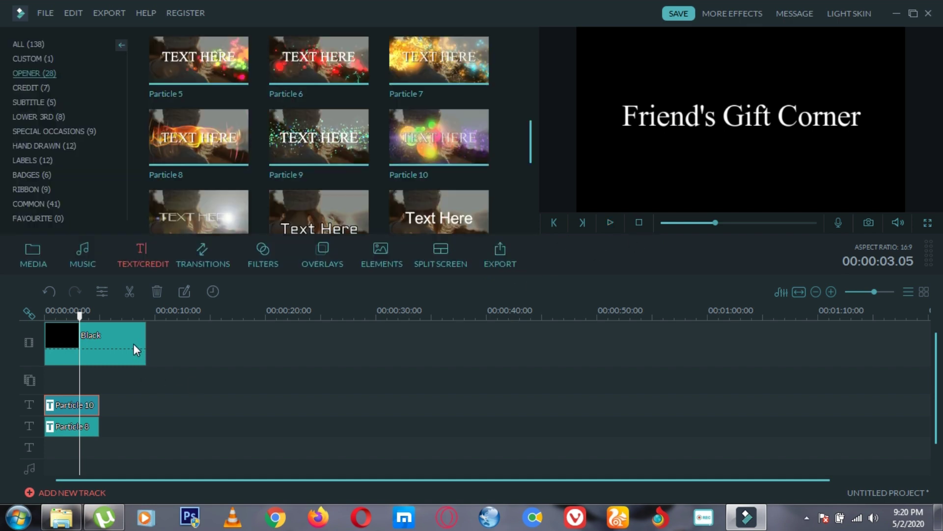
Step: Trim the end of the Black clip to match the end of the two titles and preview the result
left_click_drag(146, 340, 93, 342)
left_click(610, 222)
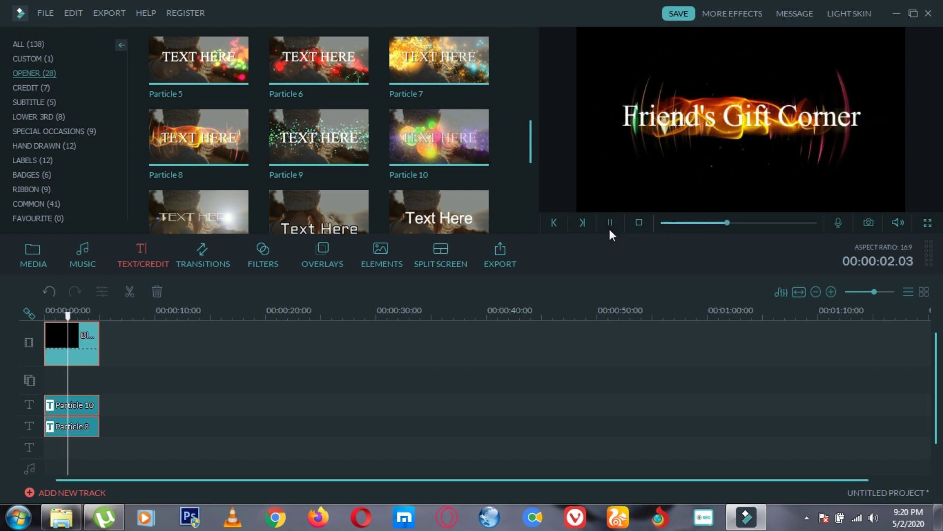
left_click(609, 222)
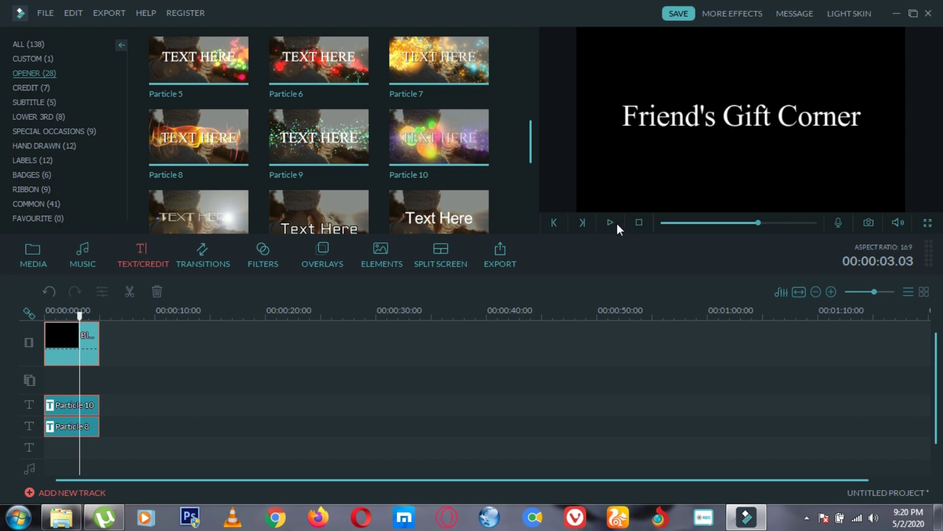
Step: Add the Particle 7 opener to the third text track at about 3 seconds and play the sequence
left_click(465, 62)
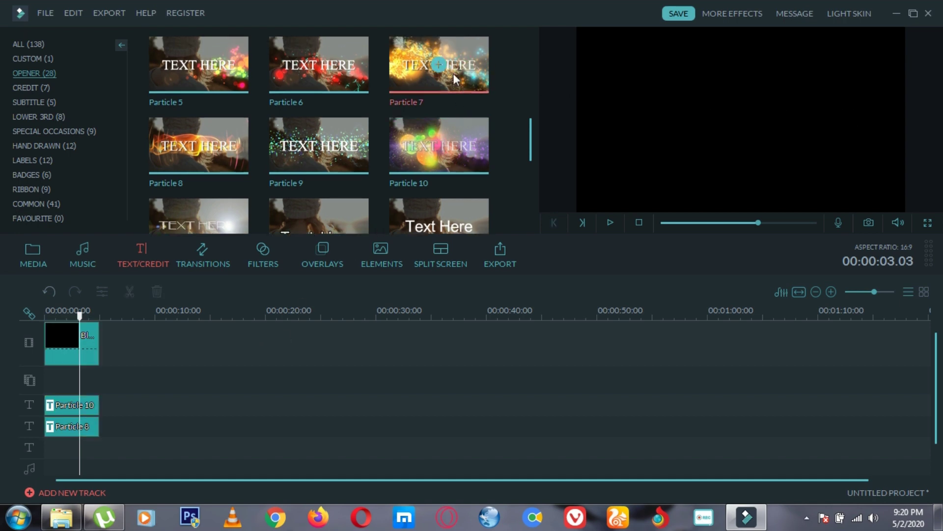
left_click_drag(439, 73, 84, 443)
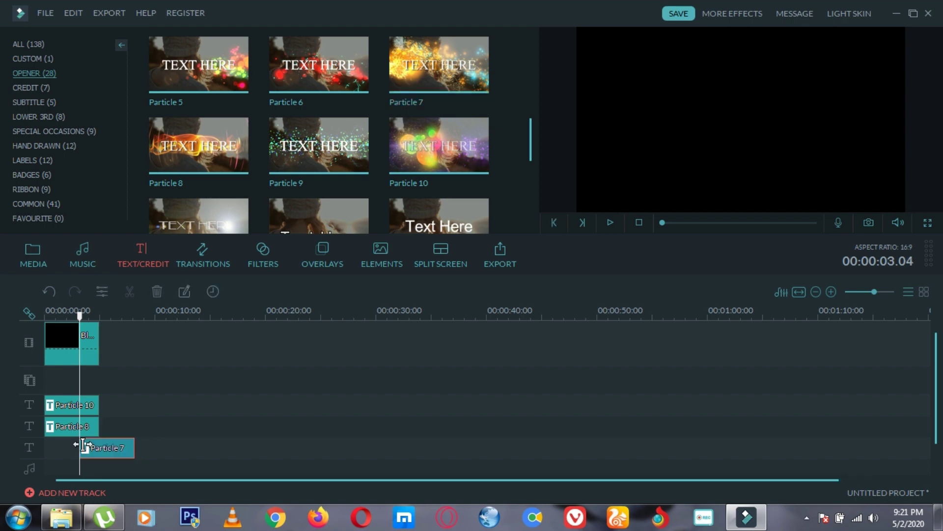
left_click(661, 222)
left_click(611, 223)
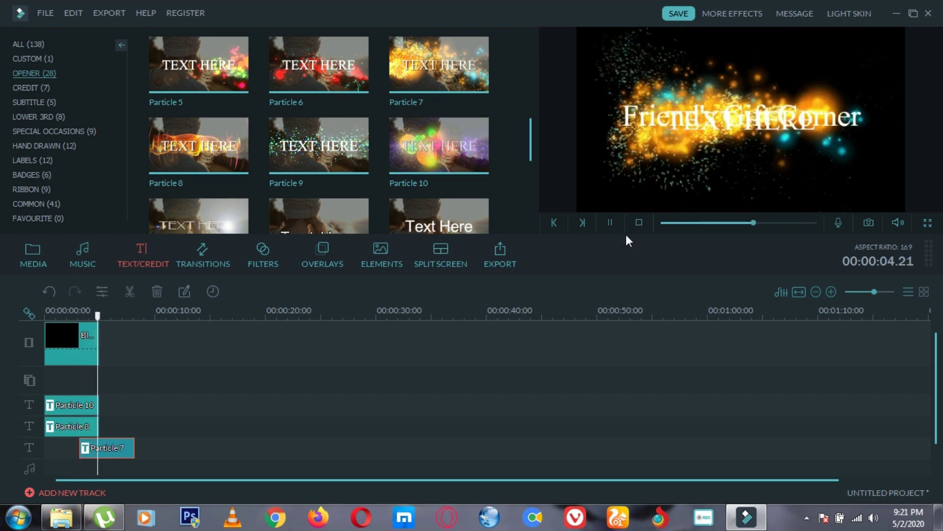
left_click(611, 223)
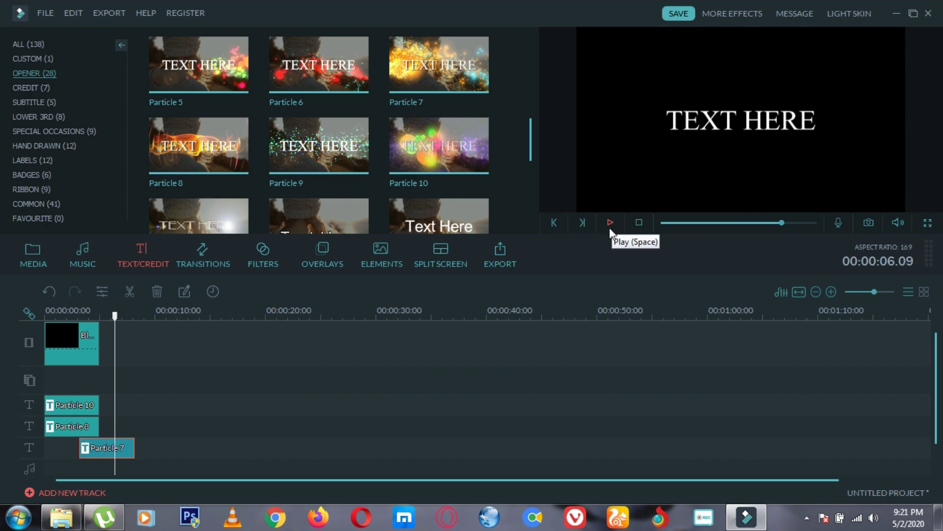
Step: Delete the placeholder text of the Particle 7 title so only its animation is used
double_click(129, 448)
key("BackSpace")
key("BackSpace")
key("BackSpace")
key("BackSpace")
key("BackSpace")
key("BackSpace")
key("BackSpace")
key("BackSpace")
key("BackSpace")
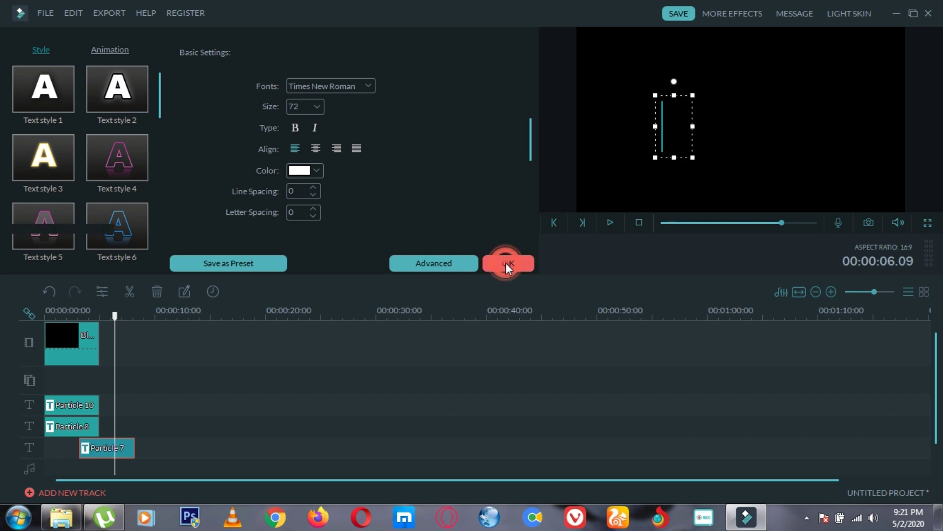
left_click(507, 263)
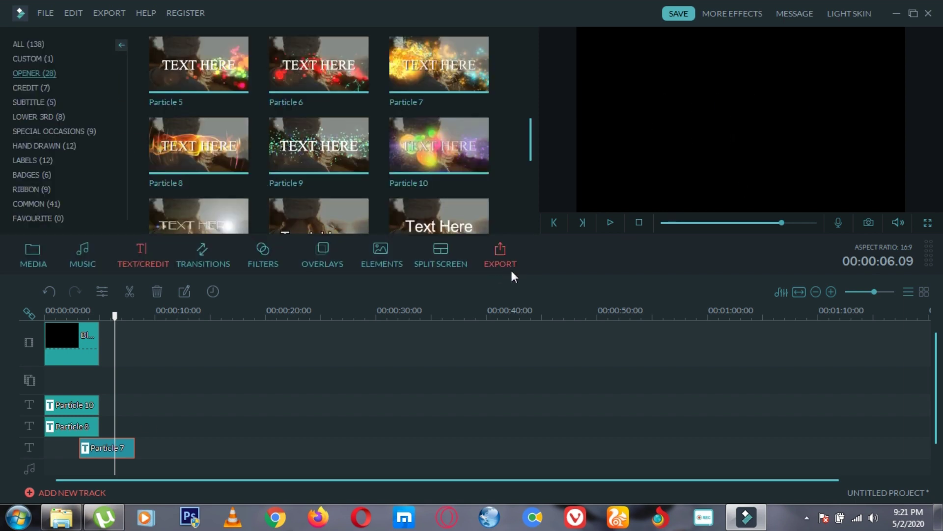
Step: Rearrange the titles with Particle 7 at the start of the second text track and Particle 8 on the third, and preview them
left_click(77, 427)
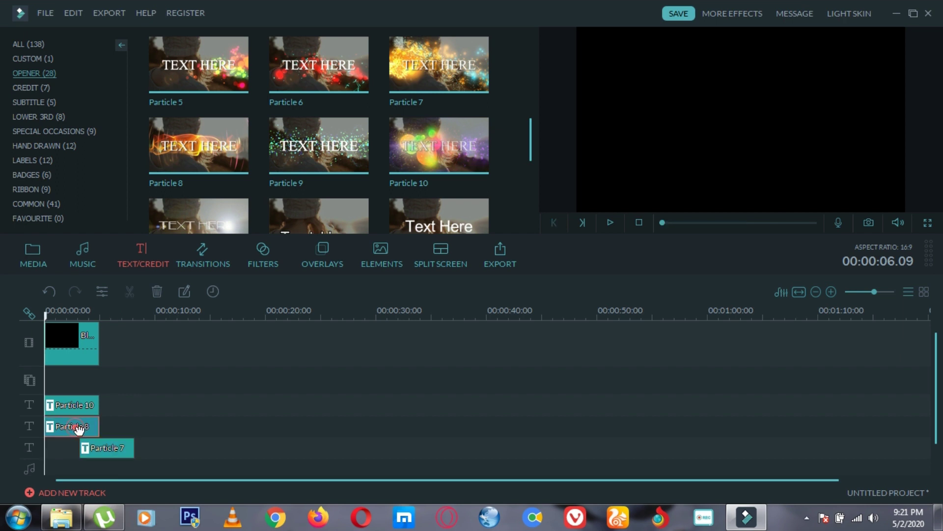
left_click_drag(108, 452, 69, 452)
left_click_drag(75, 425, 96, 411)
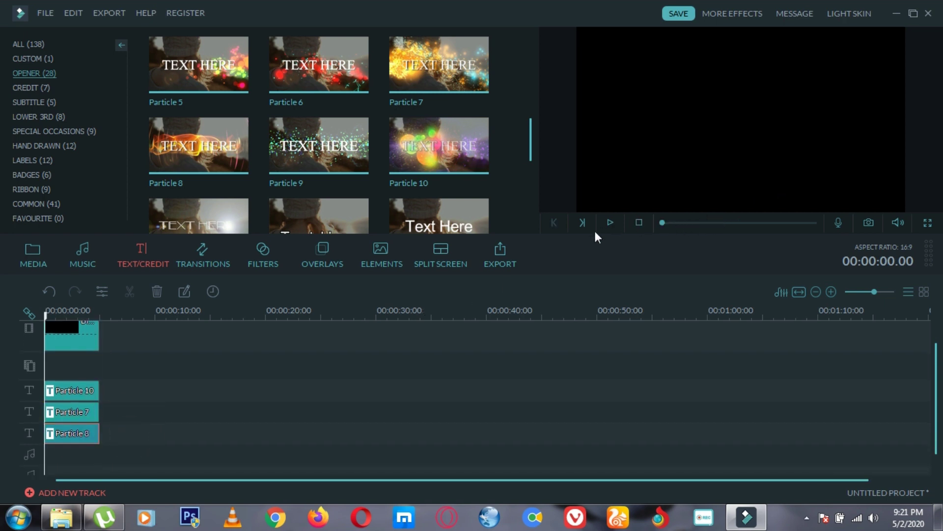
left_click(611, 221)
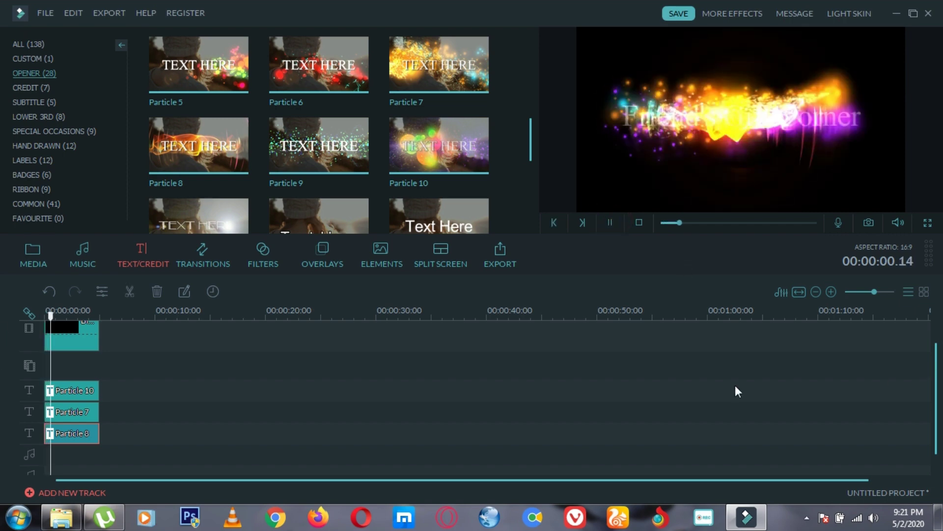
Step: Move the Particle 8 title to about 3 seconds on its track and trim its beginning to 00:00:03.21
left_click_drag(69, 434, 110, 436)
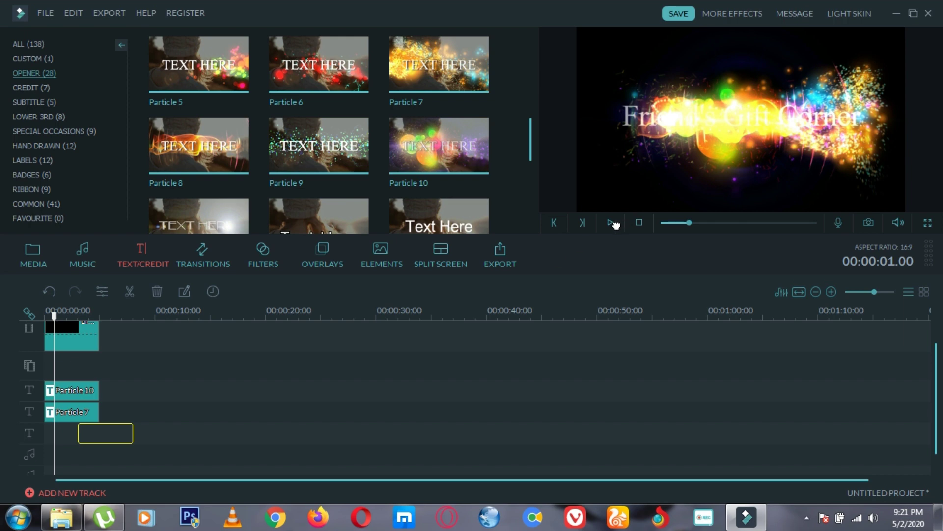
left_click(608, 222)
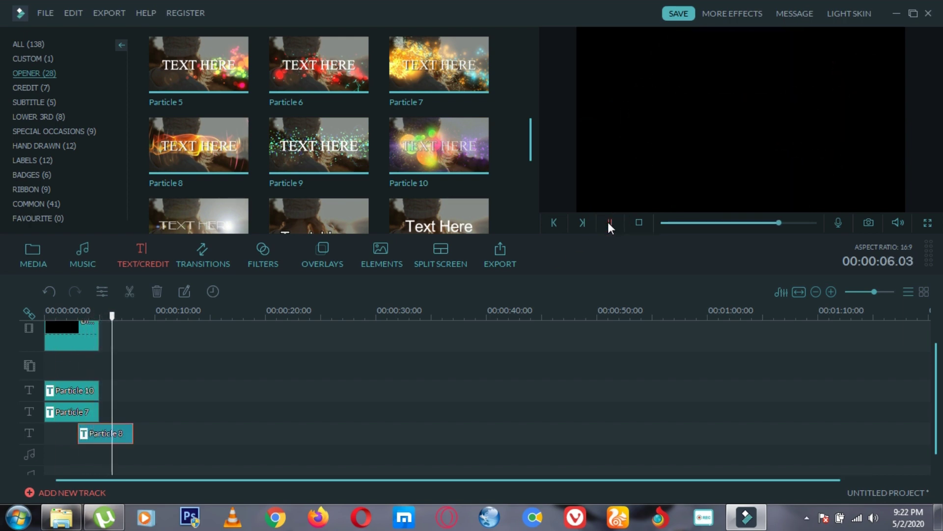
left_click(608, 223)
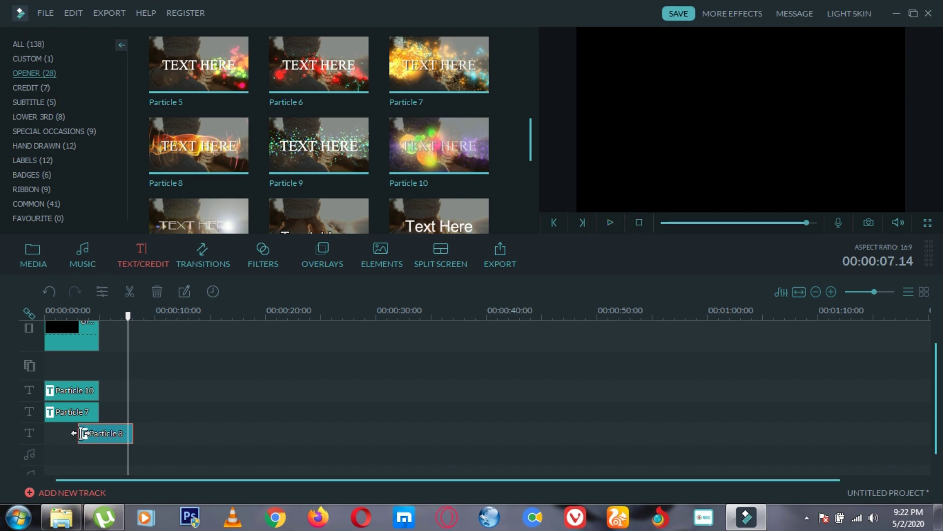
left_click_drag(84, 433, 89, 437)
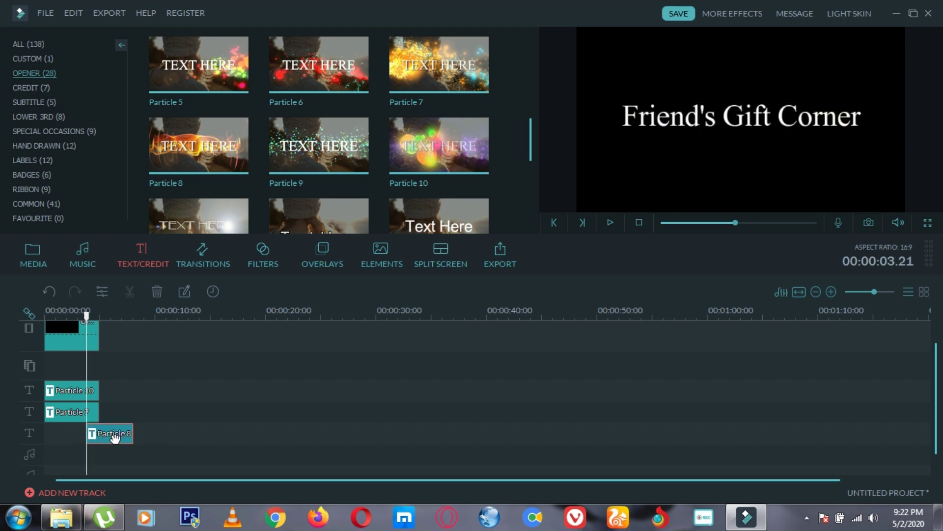
Step: Extend the Black clip to the end of the Particle 8 title and preview the sequence
left_click(81, 335)
left_click_drag(100, 337, 134, 337)
left_click(65, 334)
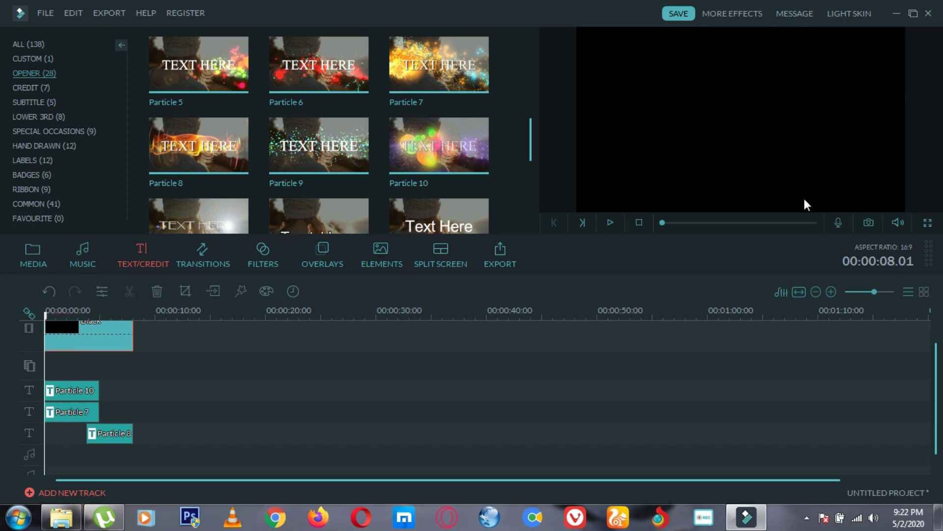
left_click(613, 222)
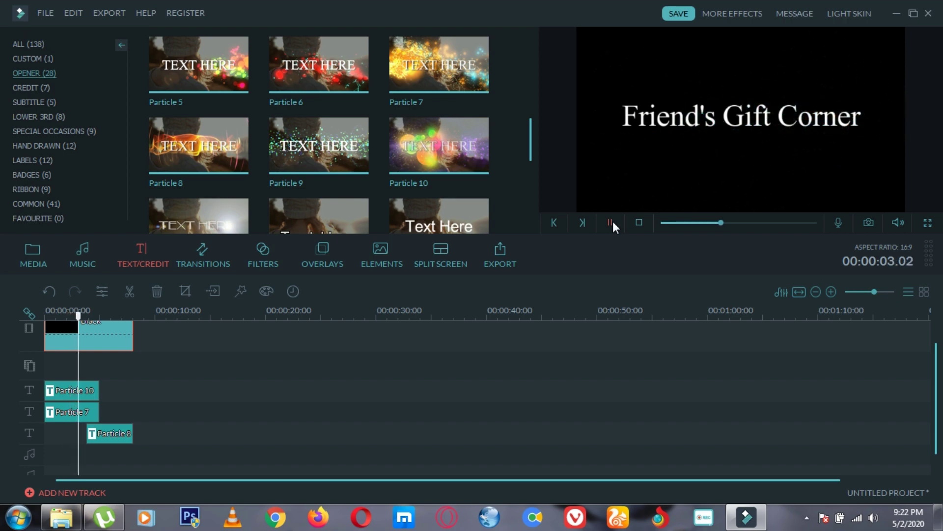
left_click(612, 222)
Step: Shift the trimmed Particle 8 title slightly earlier to start at about 3 seconds and preview the change
left_click_drag(104, 437, 98, 437)
left_click(610, 222)
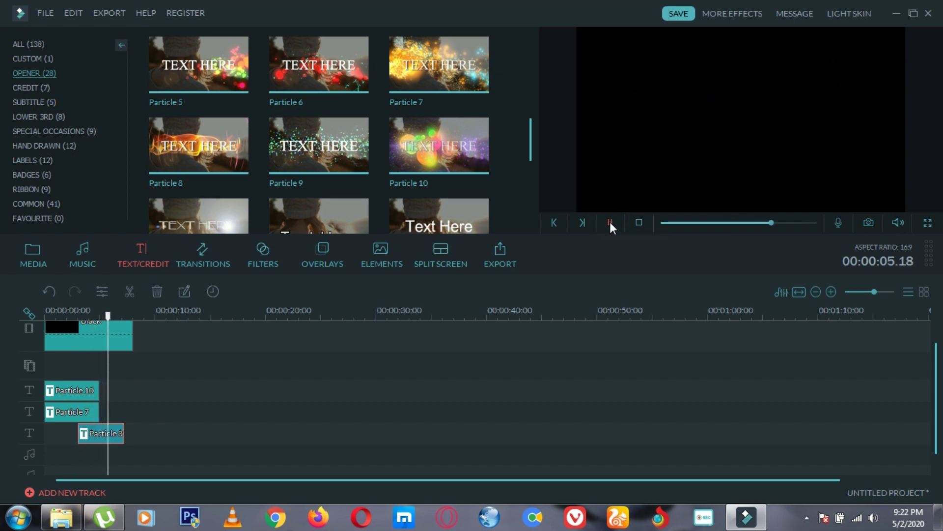
left_click(610, 222)
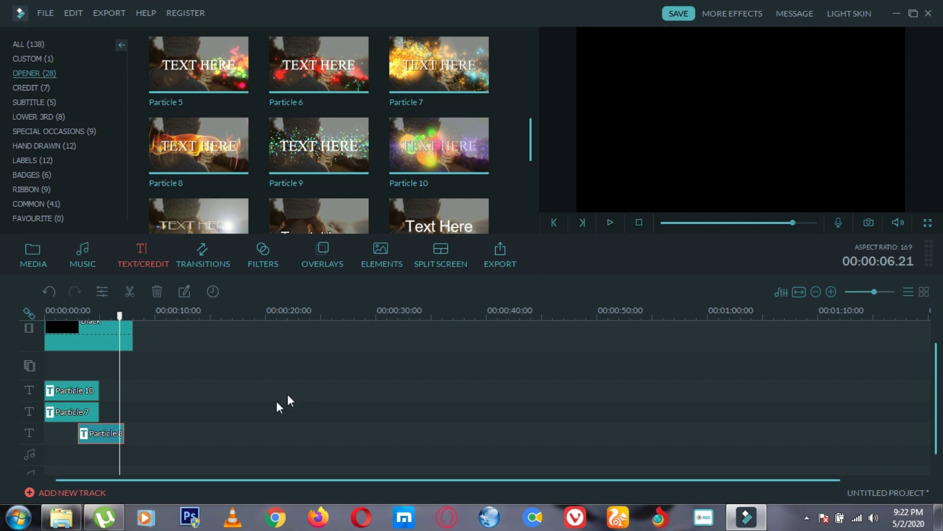
Step: Shorten the Black clip to the end of the Particle 8 title at 00:00:07.06 and replay from the beginning
left_click(130, 332)
left_click_drag(131, 333, 125, 336)
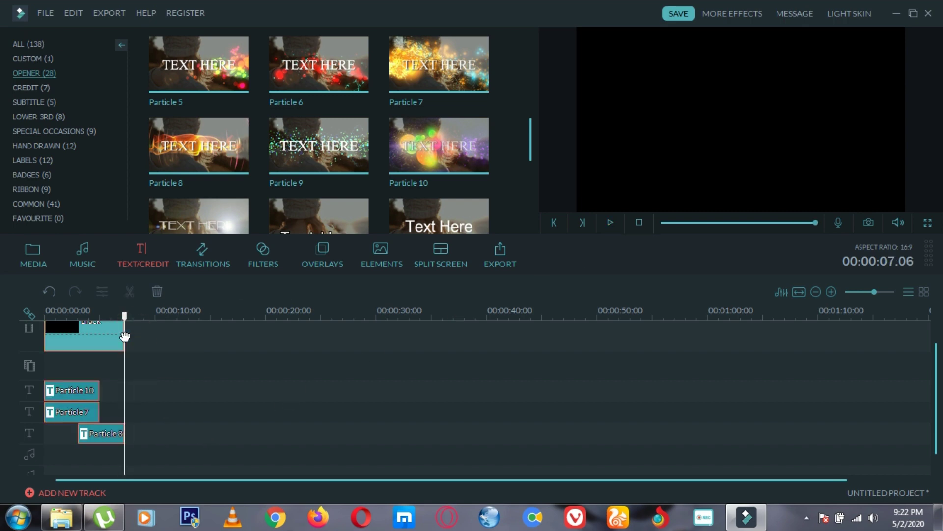
left_click_drag(686, 223, 647, 225)
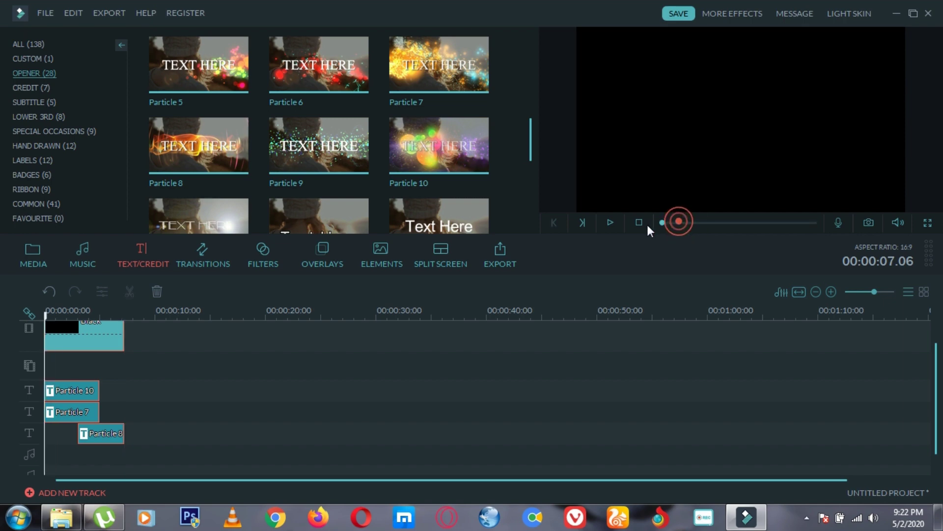
left_click(609, 221)
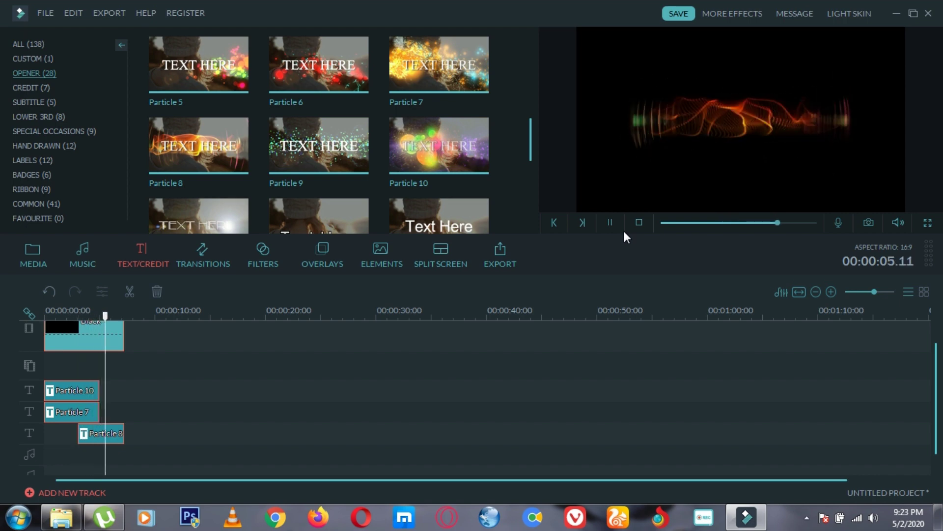
left_click(612, 221)
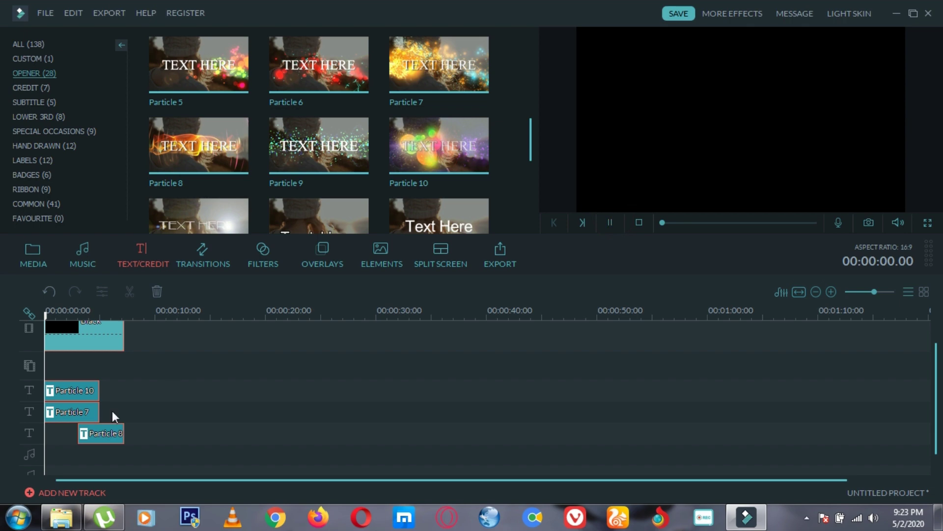
Step: Check where the closing animation fades out and trim the Black clip and Particle 8 title to end at 00:00:06.05
left_click(122, 333)
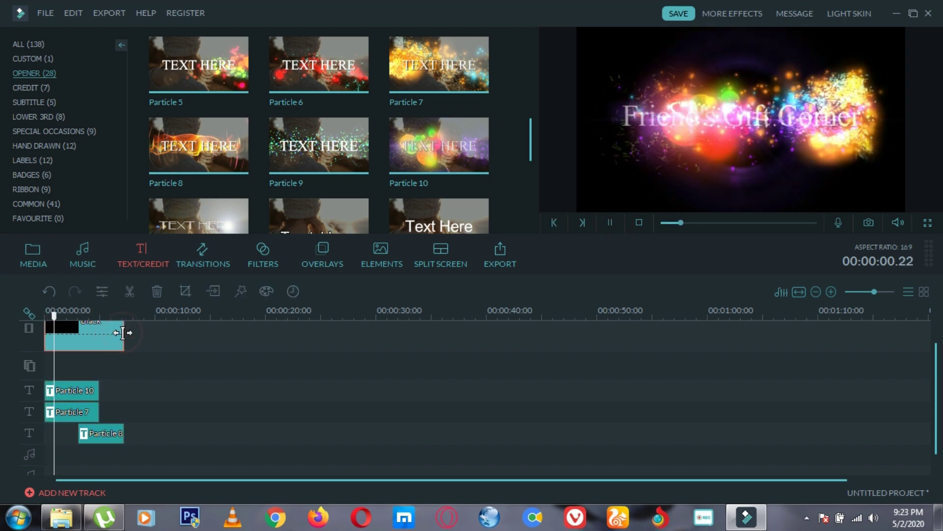
key("space")
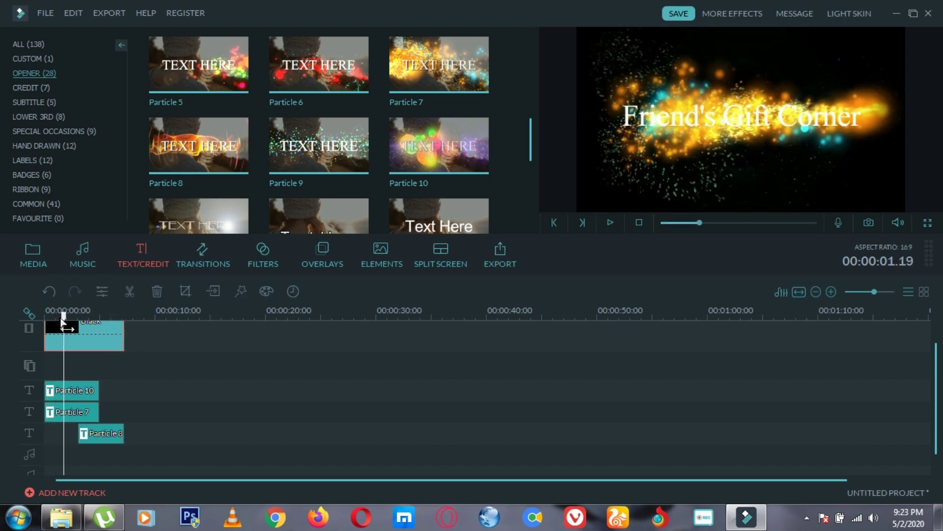
left_click_drag(63, 325, 117, 330)
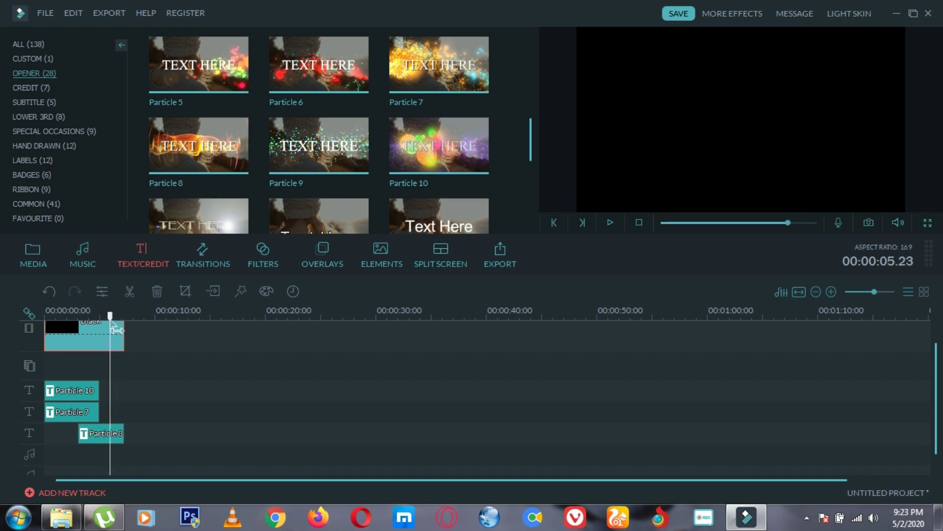
left_click_drag(117, 329, 100, 328)
left_click(610, 222)
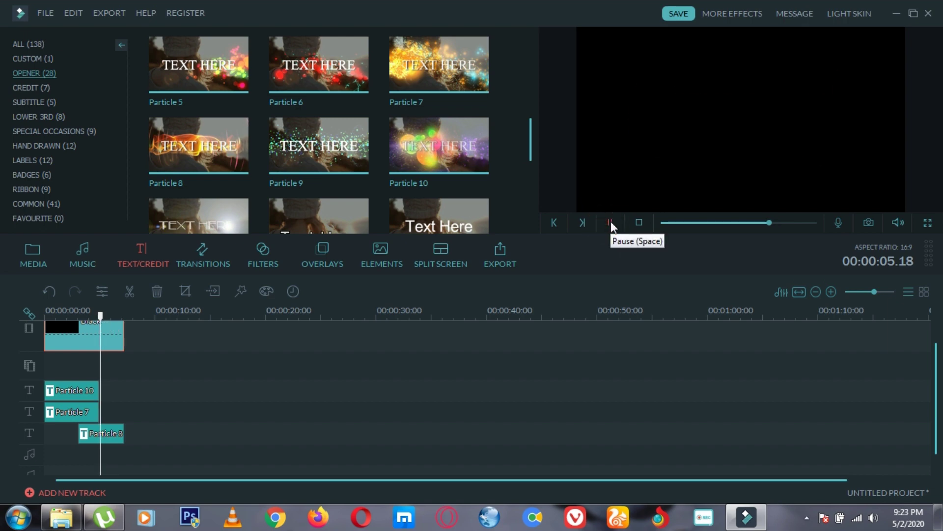
left_click(611, 220)
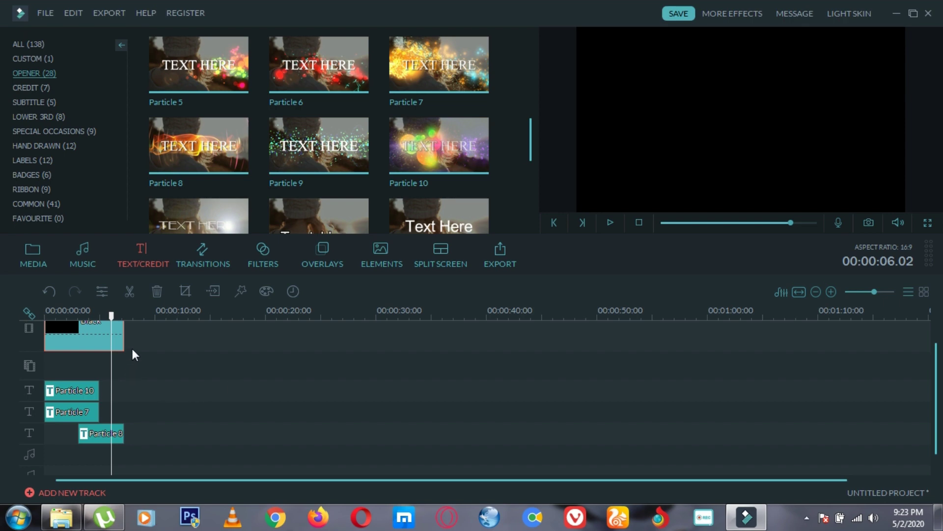
left_click_drag(123, 333, 112, 334)
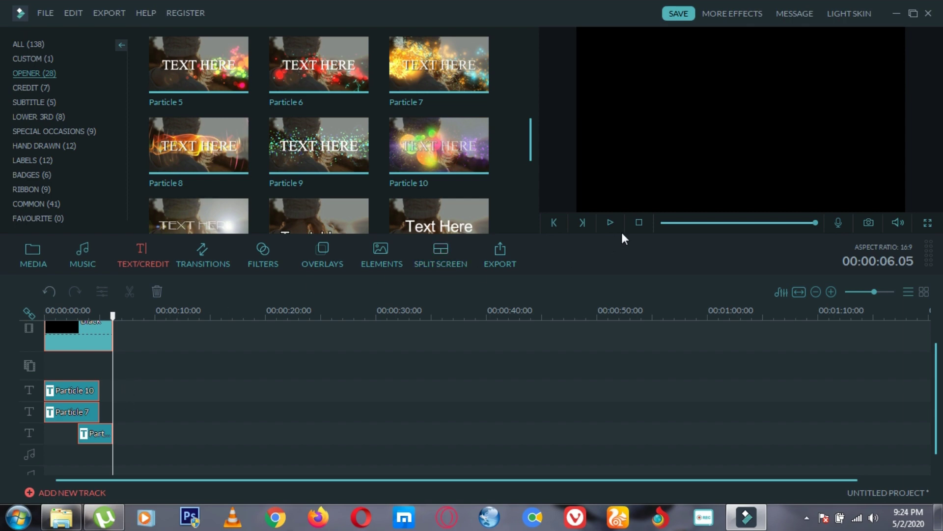
Step: Play the trimmed intro from the beginning to the end
left_click(662, 222)
left_click(609, 222)
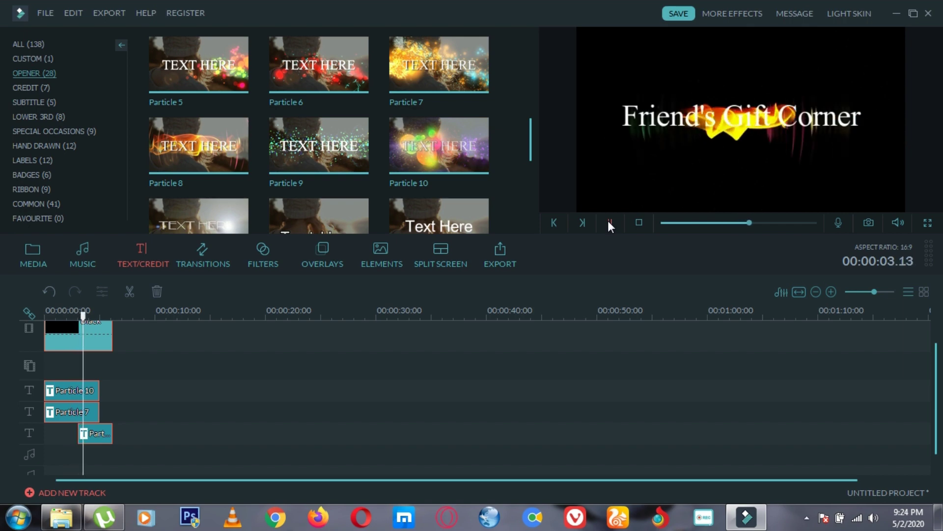
left_click(608, 222)
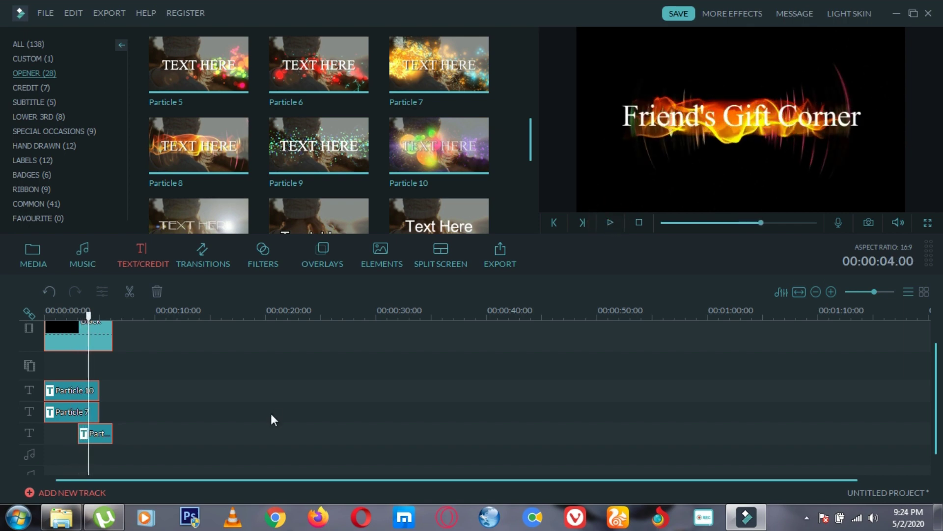
left_click(610, 222)
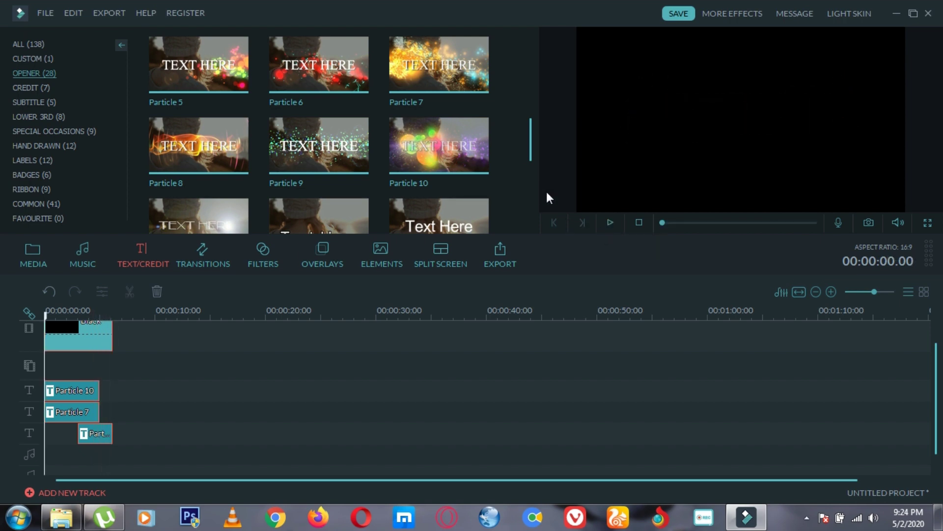
Step: Add the Top_10_Free_Intro_Outro_Background_Songs audio from My Album to the music track at the start of the timeline
left_click(610, 223)
left_click(33, 256)
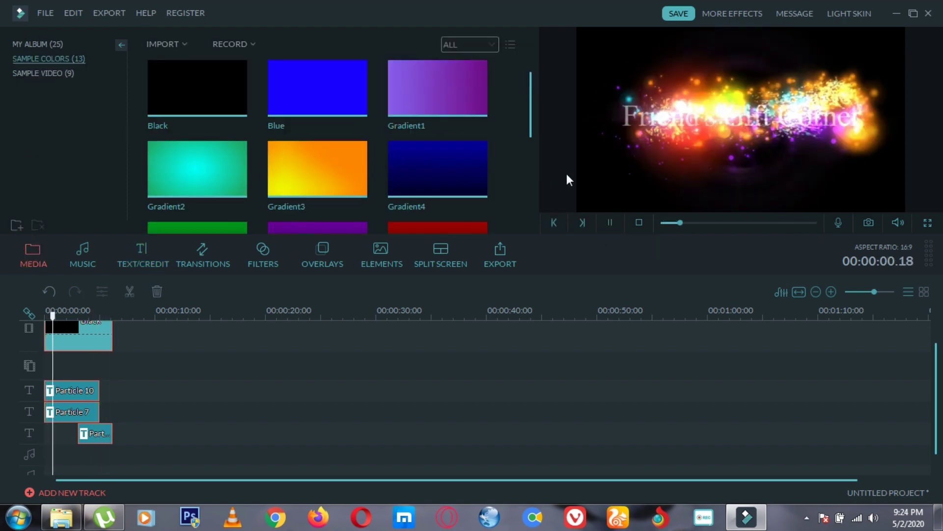
left_click(45, 44)
left_click_drag(530, 81, 536, 170)
left_click(610, 222)
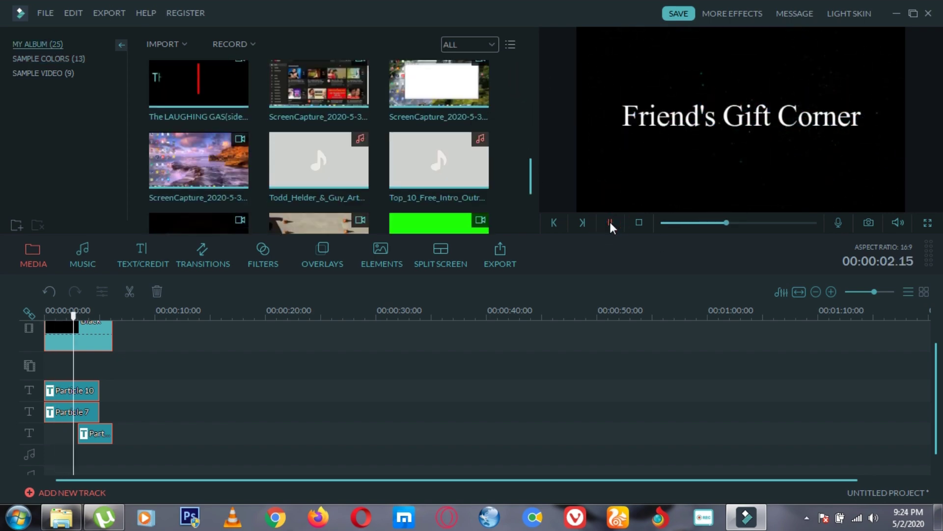
left_click(609, 222)
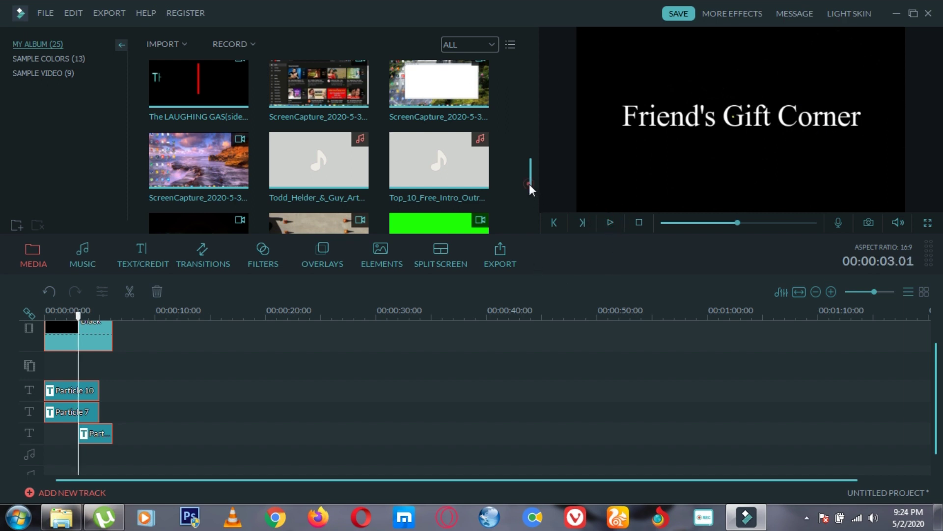
left_click_drag(529, 184, 532, 187)
mouse_move(454, 149)
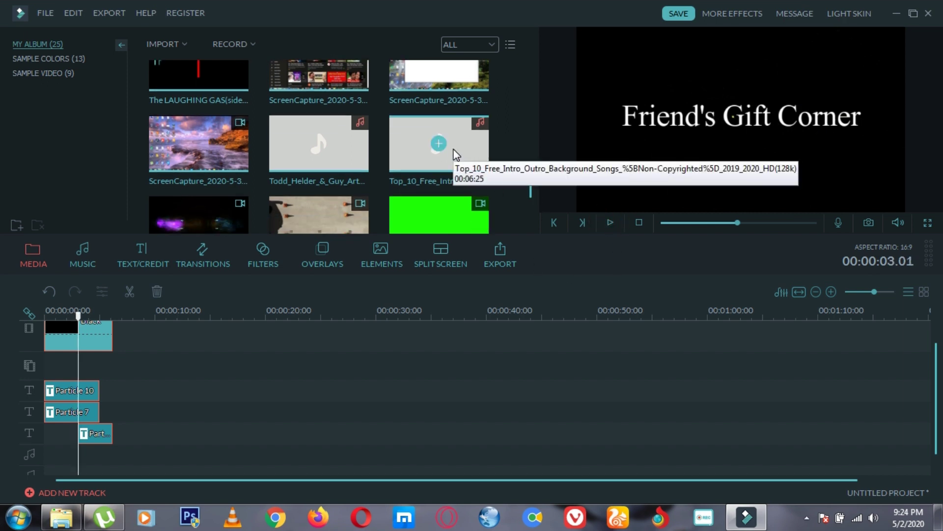
left_click_drag(455, 148, 49, 446)
Step: Preview the intro with music from the beginning and trim the music clip's start to about 00:00:06.05
left_click_drag(78, 315, 44, 330)
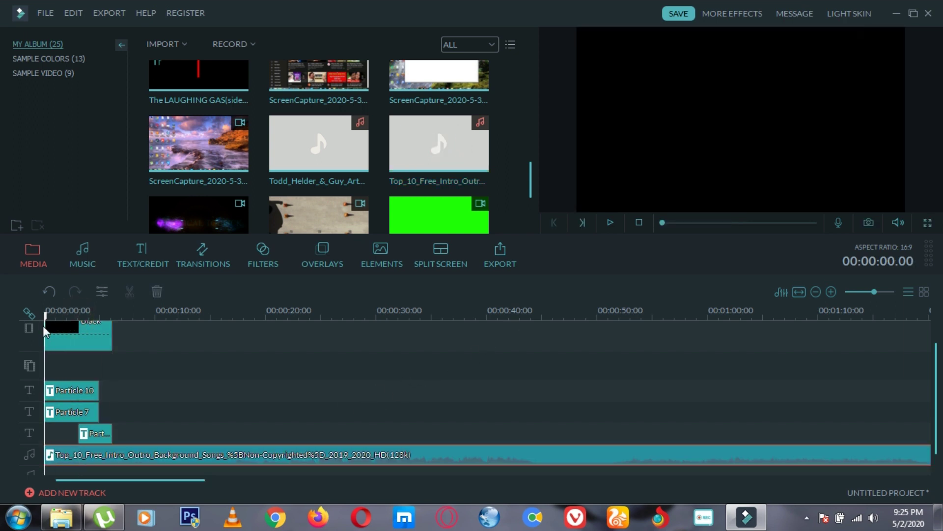
left_click(609, 222)
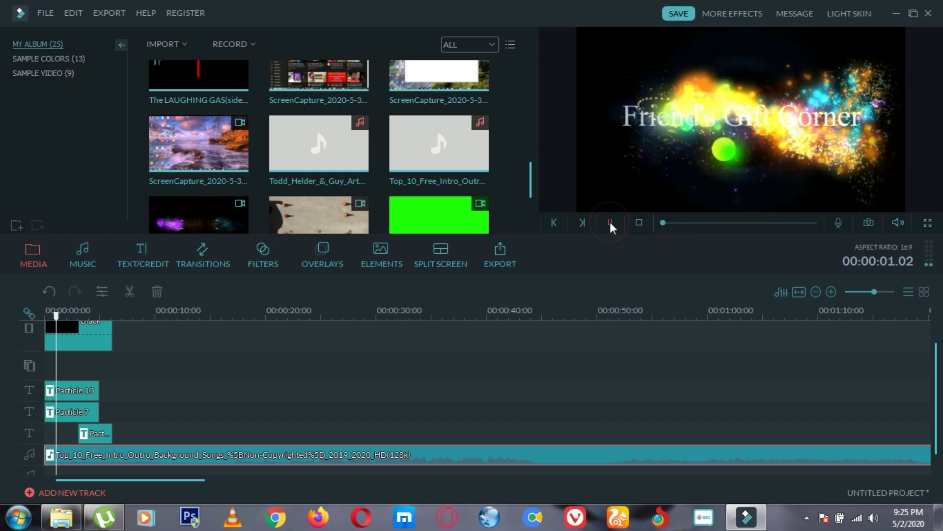
left_click(609, 222)
left_click_drag(48, 455, 113, 457)
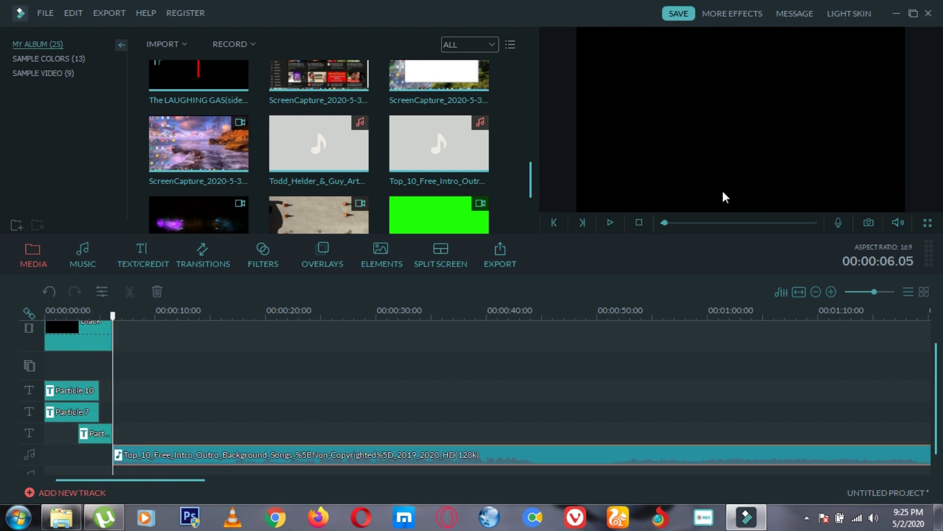
Step: Listen further through the music and trim the clip's start to about 17 seconds on the timeline
left_click(610, 222)
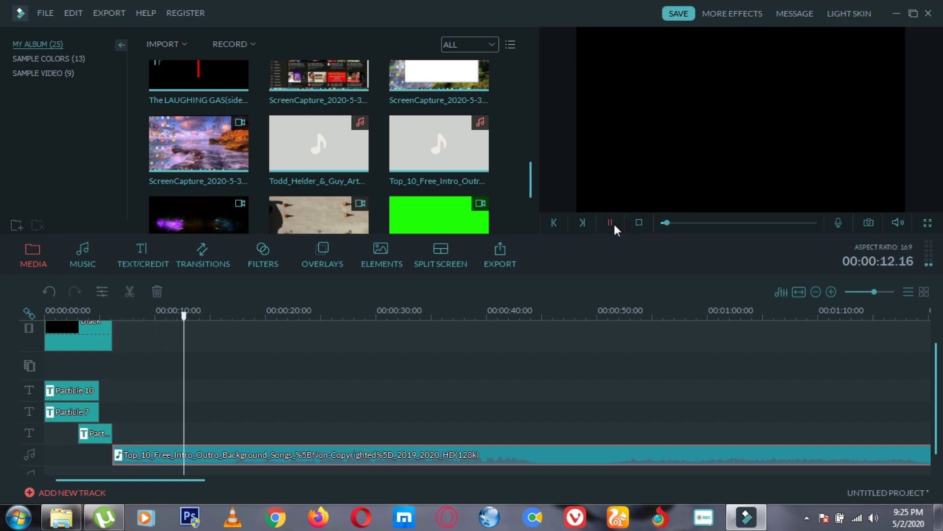
left_click(610, 222)
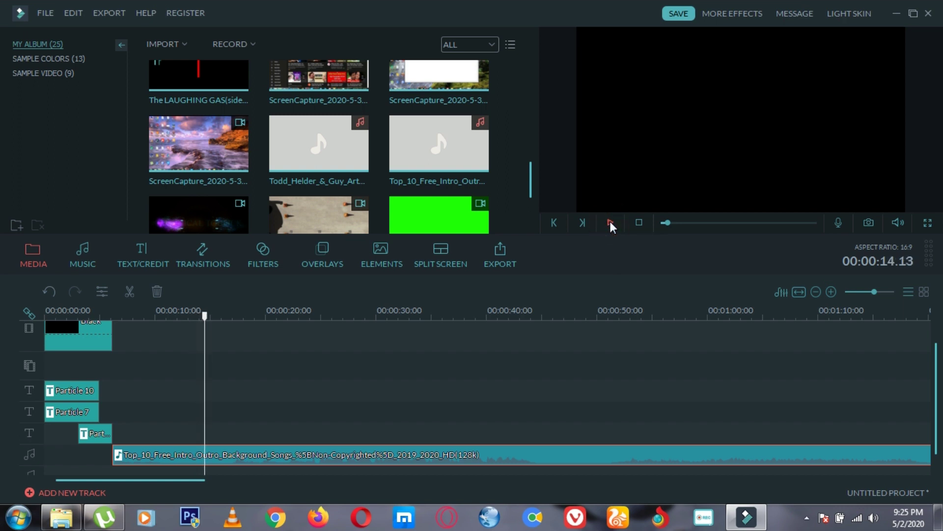
left_click(610, 222)
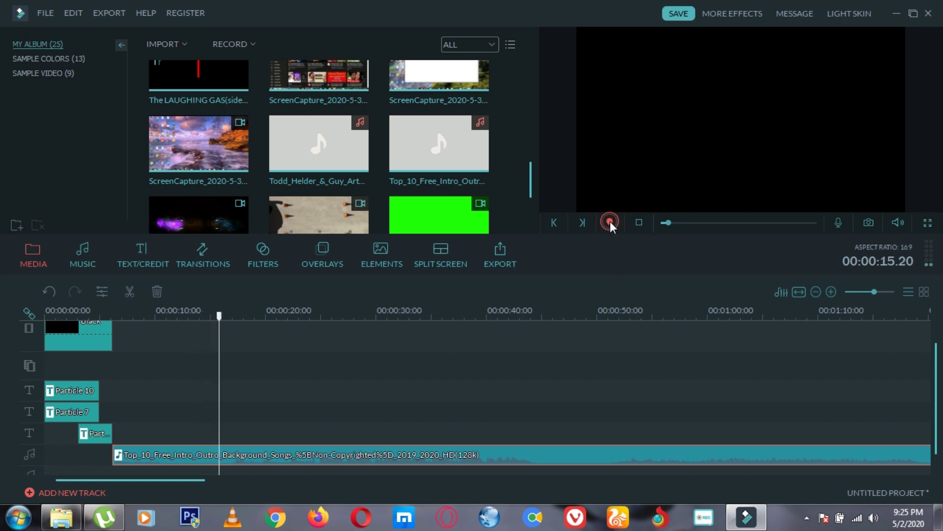
left_click(610, 222)
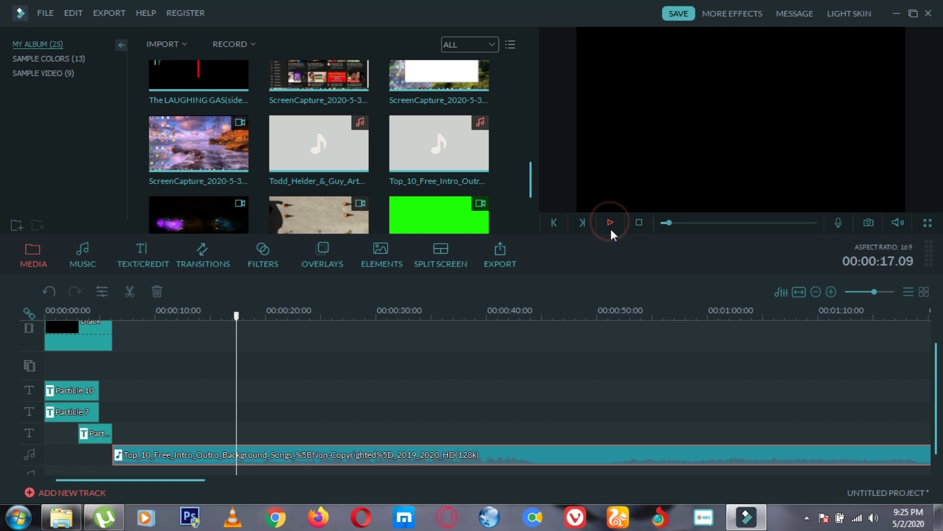
left_click_drag(113, 455, 233, 456)
Step: Listen to the trimmed music up to about 31 seconds and move the clip back to the start of the timeline
left_click(613, 221)
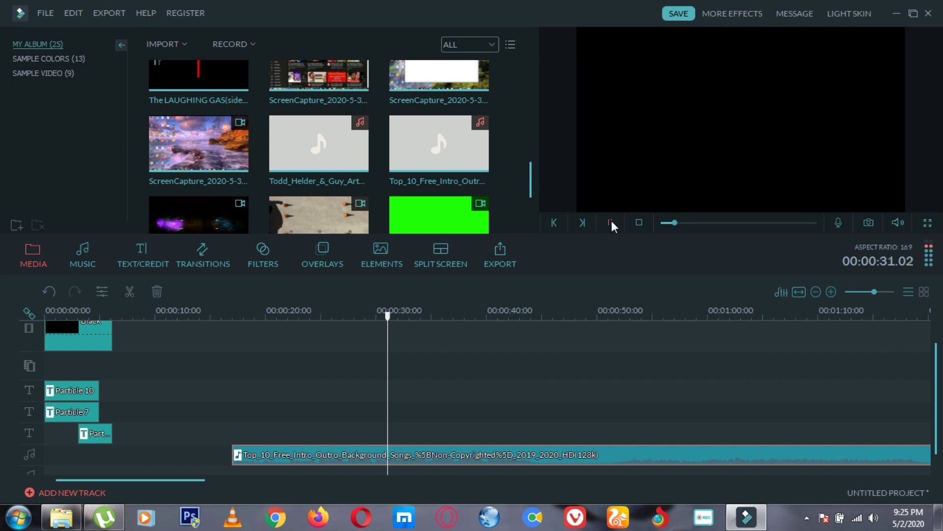
left_click(611, 221)
left_click_drag(579, 456, 383, 444)
left_click_drag(561, 332, 565, 329)
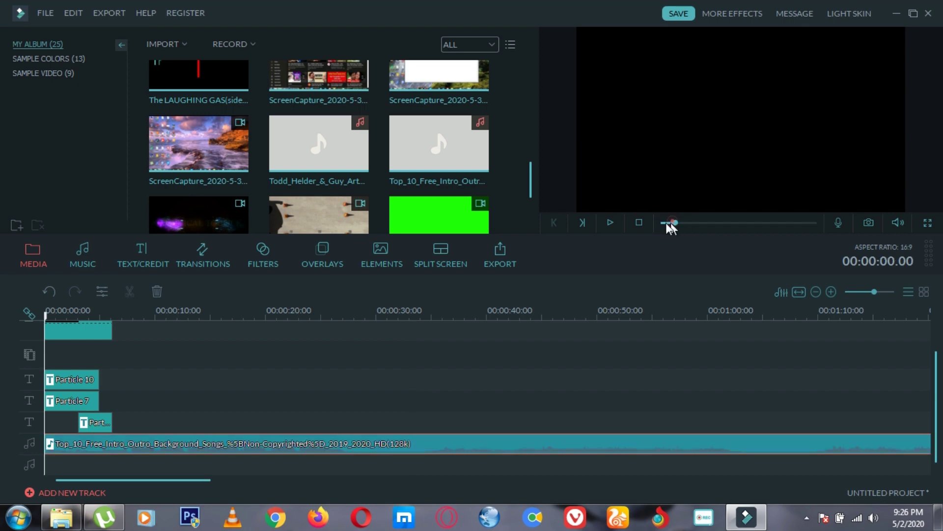
Step: Preview the intro and trim the music's start to about 00:00:02.06, moving the clip back to the timeline start
left_click(609, 222)
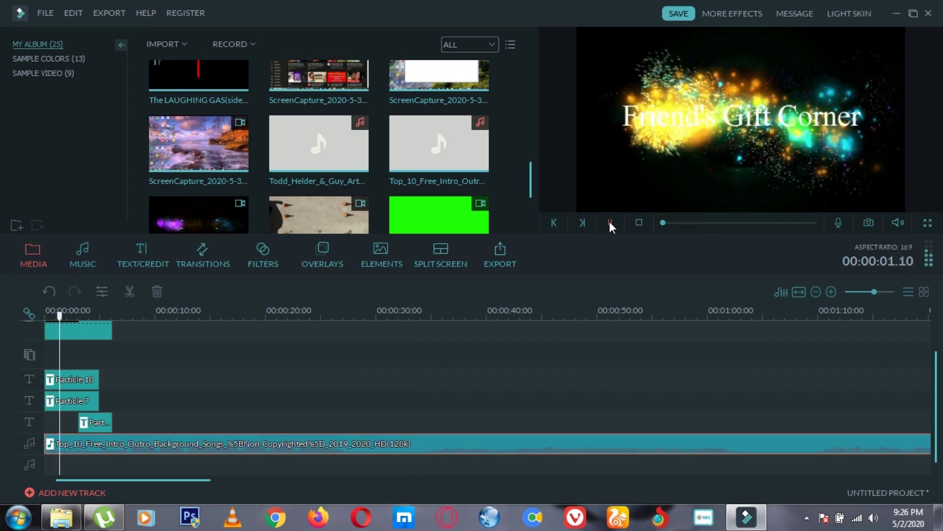
left_click(609, 222)
left_click_drag(46, 444, 69, 444)
left_click_drag(190, 435, 109, 441)
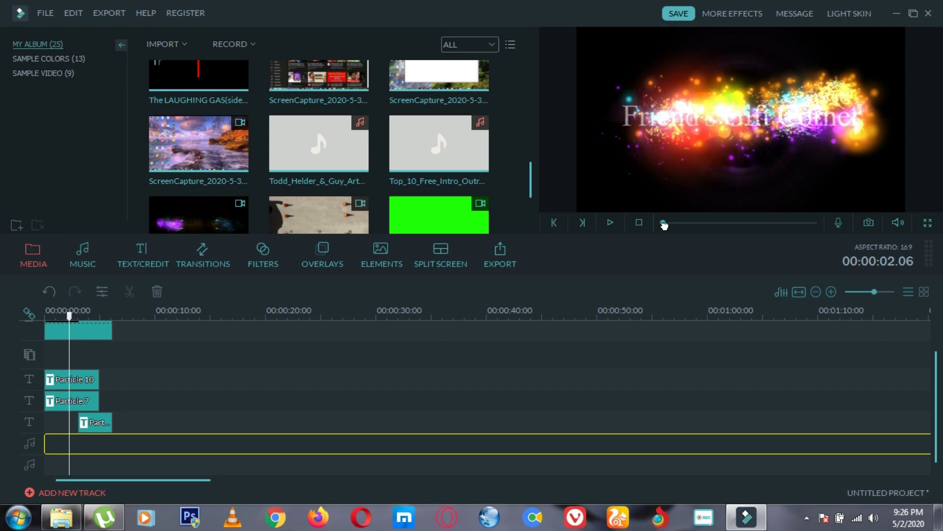
Step: Replay the intro and trim the music's start to about 00:00:00.17, moving the clip back to the timeline start
left_click_drag(608, 247, 606, 221)
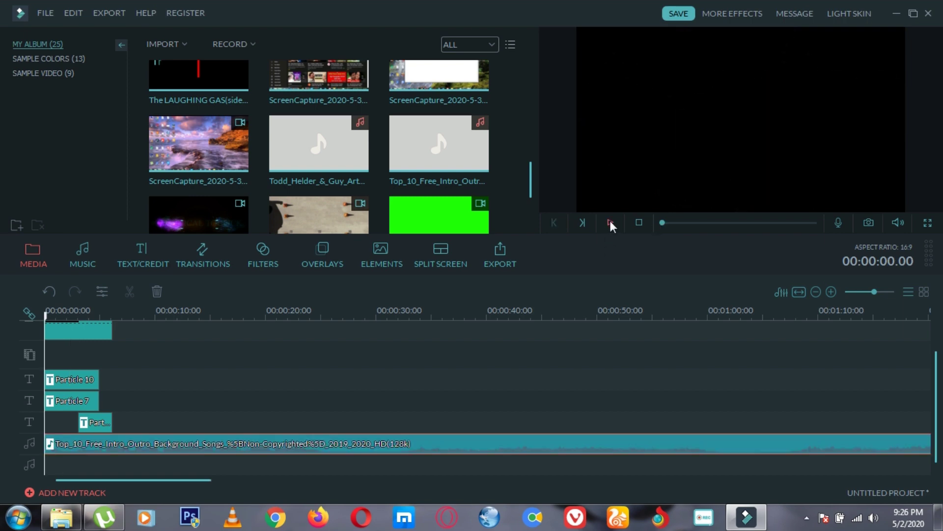
left_click(610, 221)
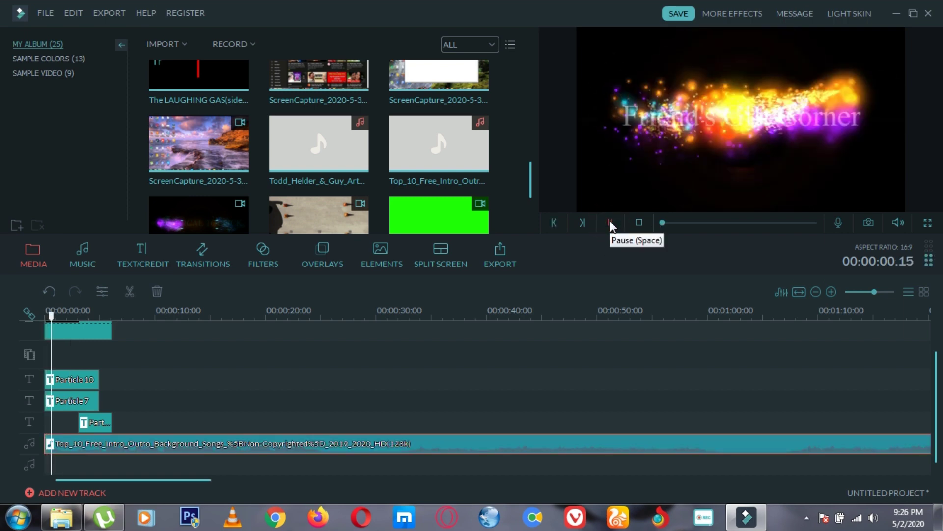
left_click(609, 221)
left_click(610, 222)
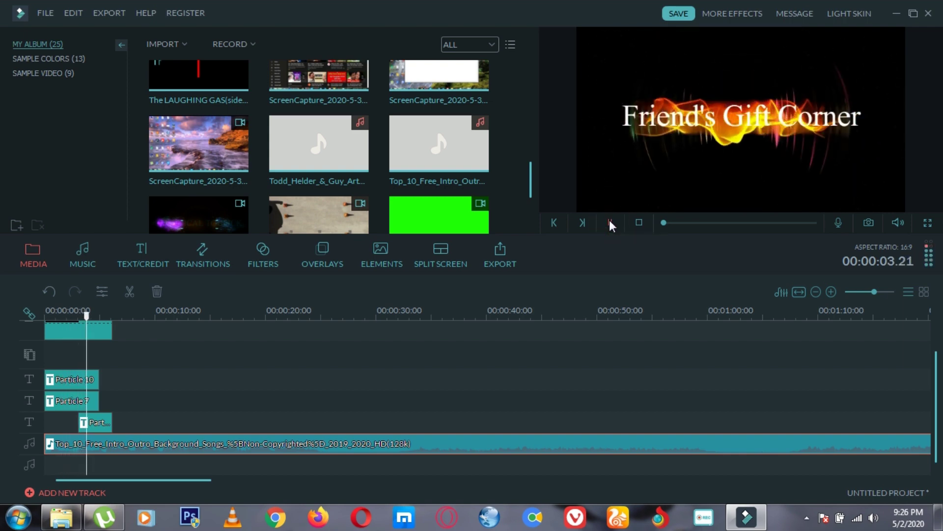
left_click(609, 221)
left_click_drag(44, 450, 54, 443)
left_click_drag(47, 443, 50, 445)
key("Delete")
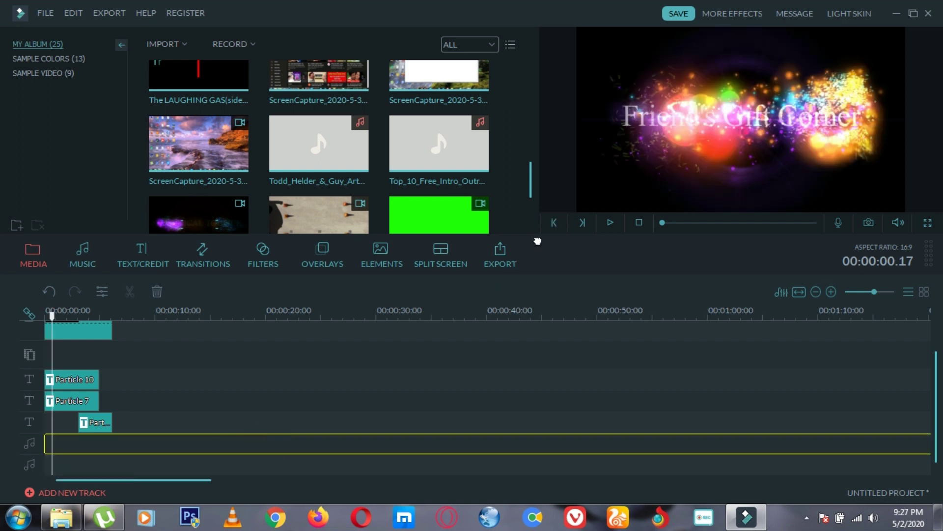
key("ctrl+z")
Step: Replay the opening to check the music timing and realign the music clip with the start of the timeline
left_click(661, 223)
left_click(612, 220)
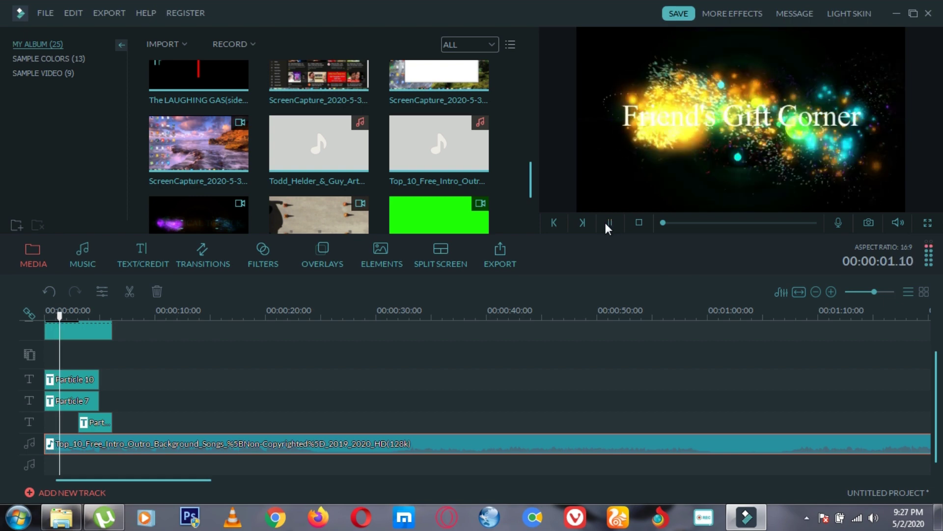
left_click(609, 223)
left_click_drag(260, 449, 94, 446)
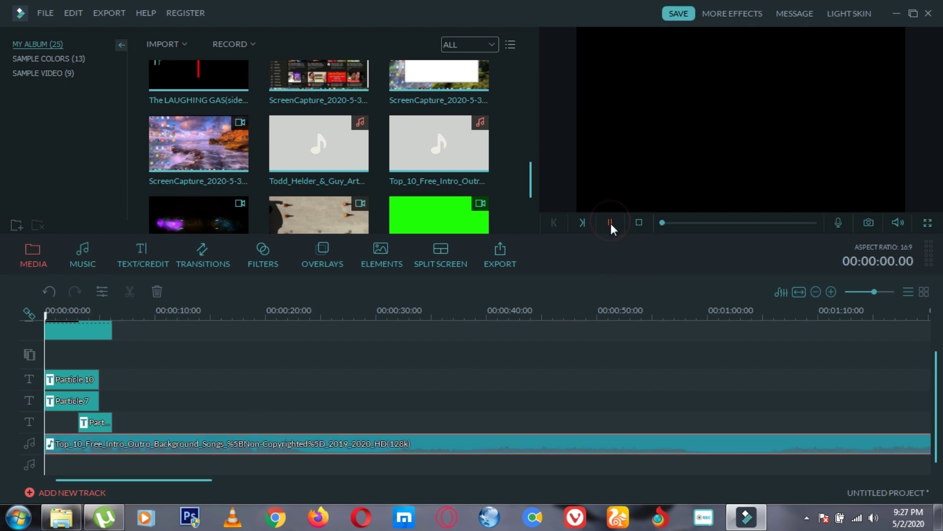
Step: Split the music clip at 00:00:06.04, where the titles end, and delete the part after the cut
left_click(611, 223)
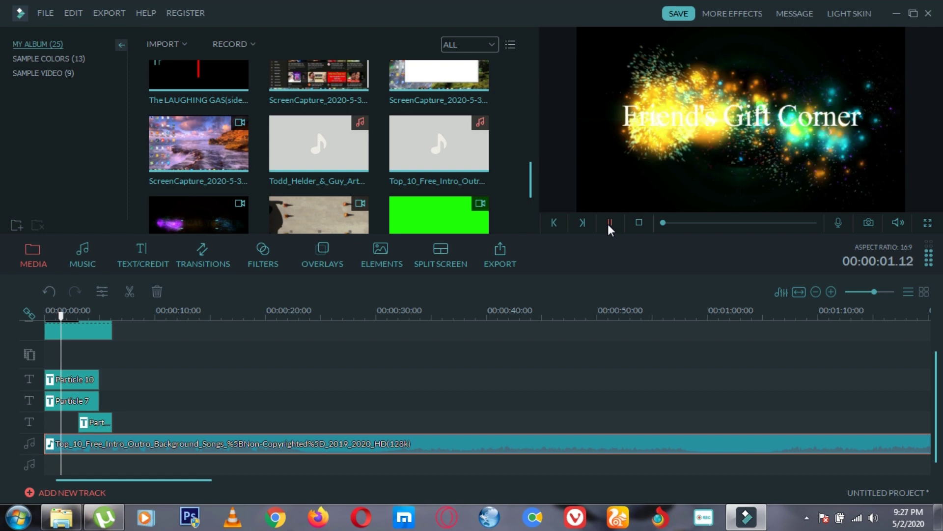
left_click(610, 223)
left_click(326, 445)
left_click(112, 443)
left_click_drag(69, 325, 115, 337)
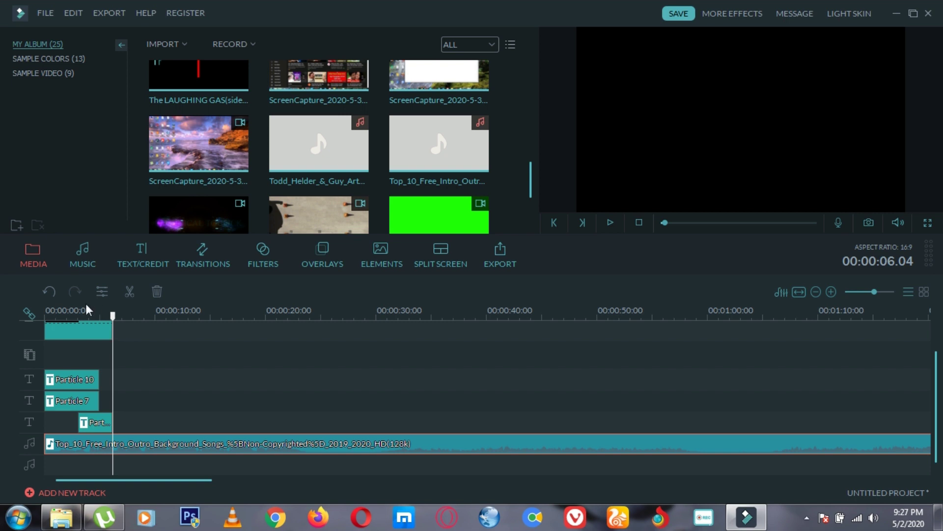
left_click(129, 291)
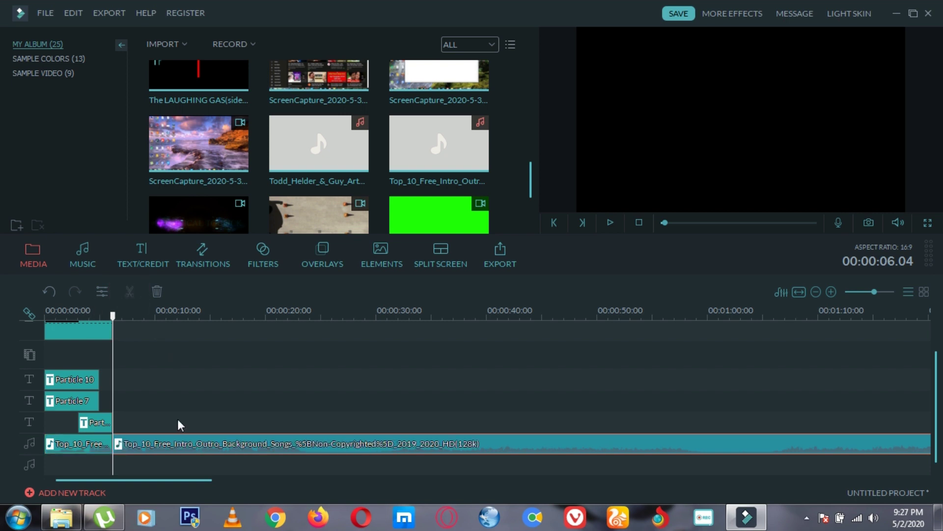
left_click(157, 291)
Step: Play the intro from the beginning to check the titles against the shortened music
left_click(87, 448)
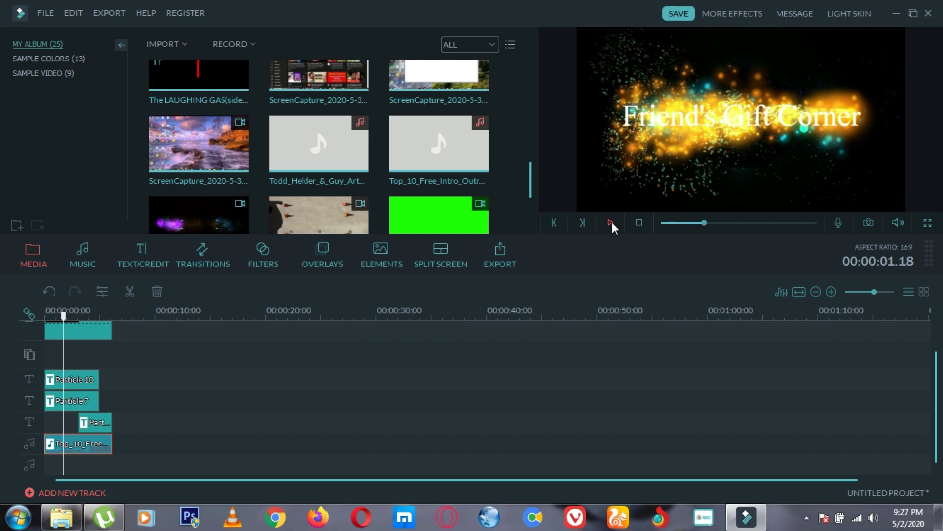
left_click(611, 222)
left_click_drag(689, 225, 620, 230)
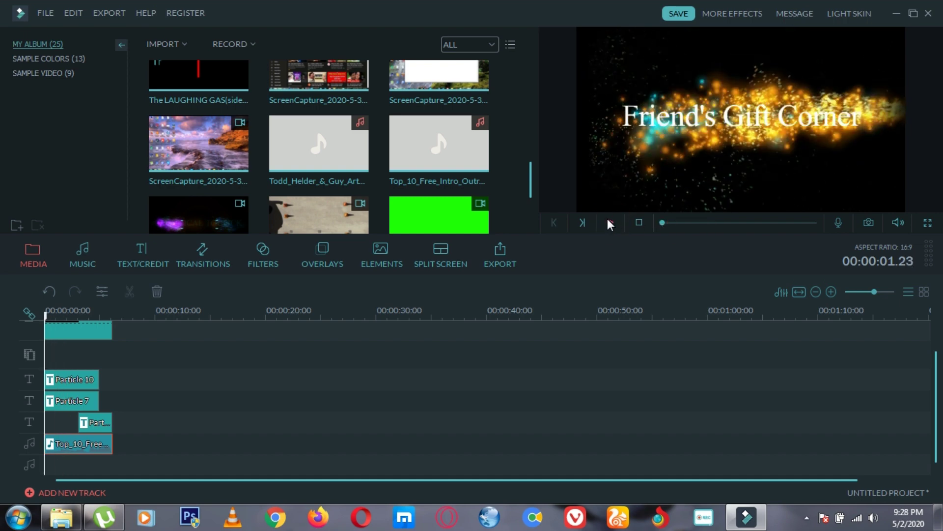
left_click(610, 222)
left_click(612, 224)
left_click(609, 219)
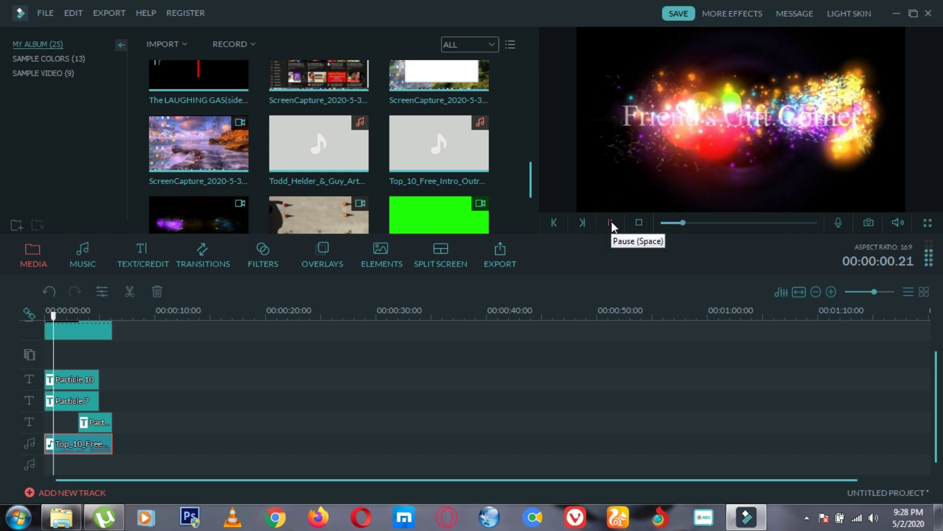
left_click(611, 221)
left_click(438, 144)
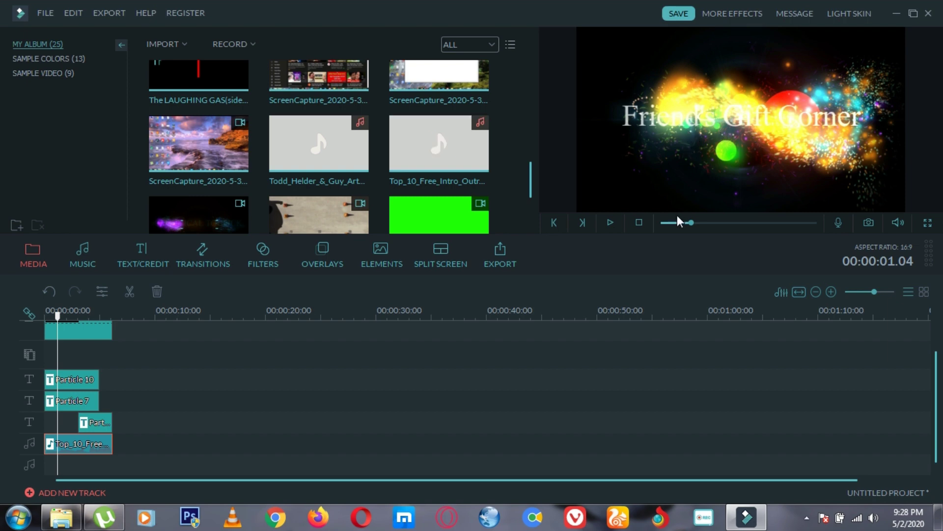
Step: Open the video export output for the MP4 format and set its quality to Best
left_click(109, 13)
left_click(128, 28)
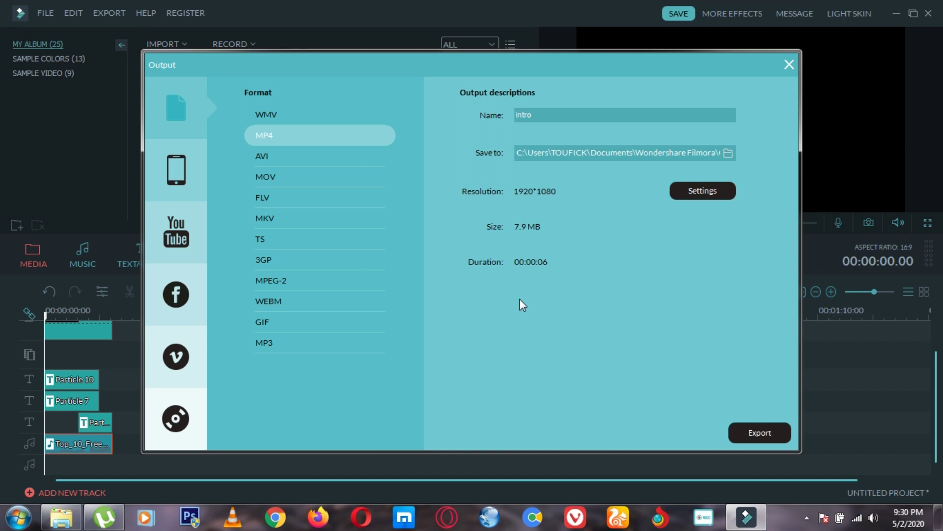
left_click(698, 191)
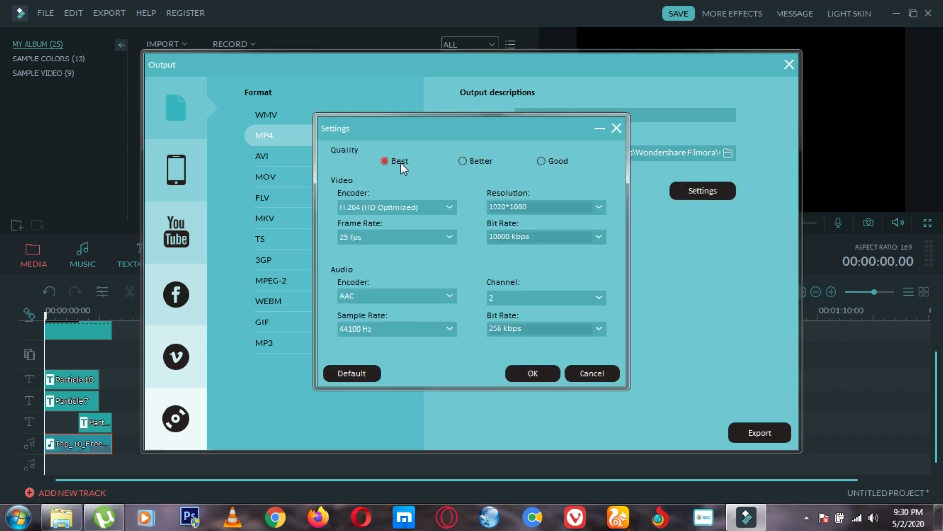
left_click(464, 161)
left_click(391, 161)
left_click(537, 372)
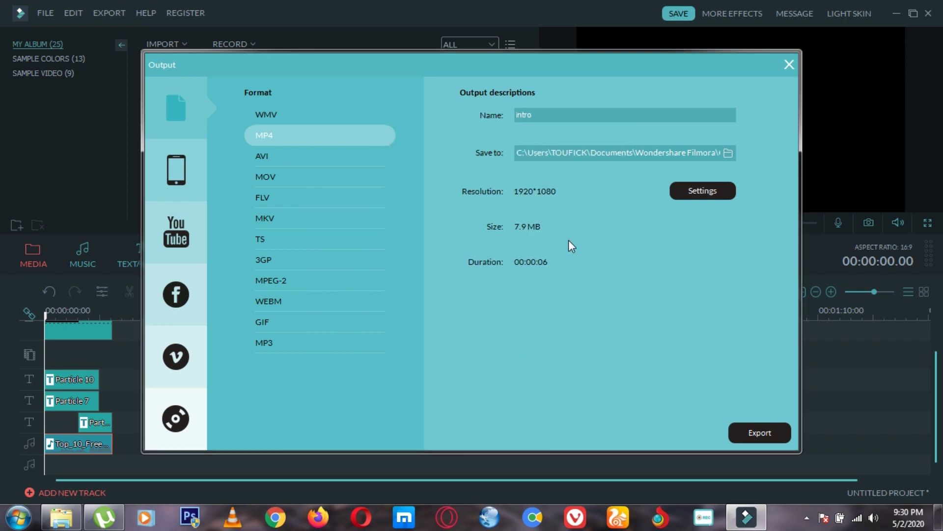
Step: Name the output intro-1 and export the intro as an MP4 file
left_click(535, 113)
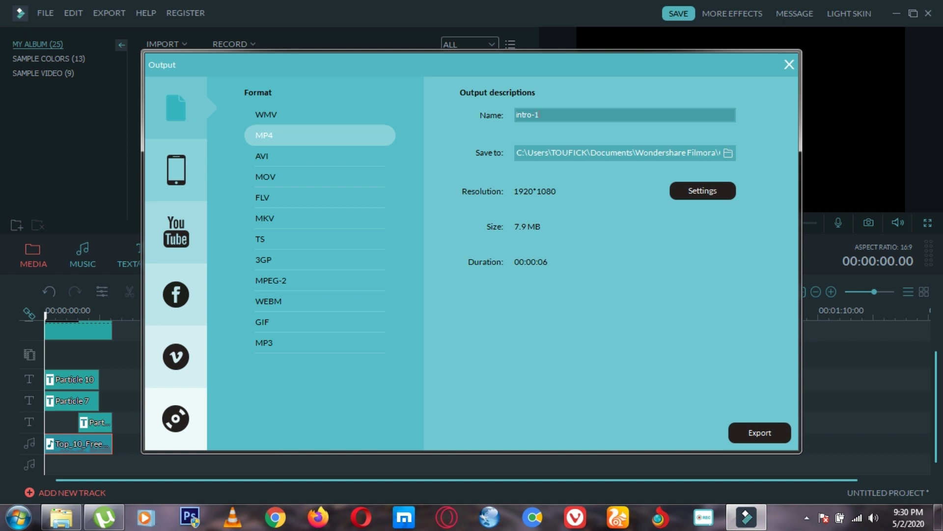
left_click(745, 432)
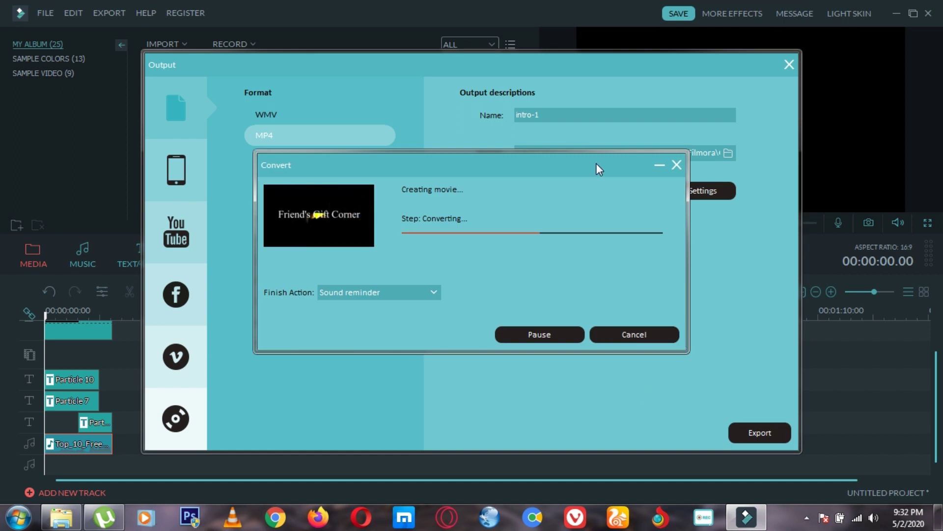
left_click_drag(556, 164, 566, 136)
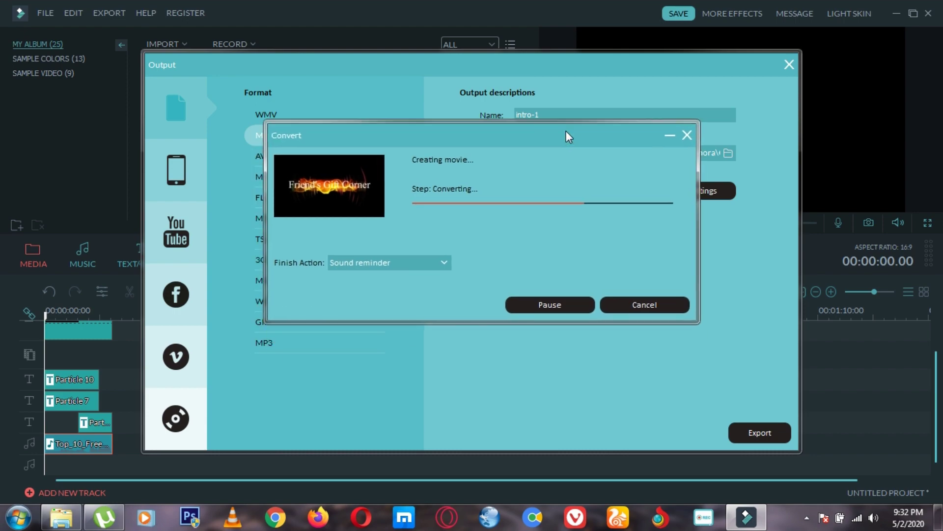